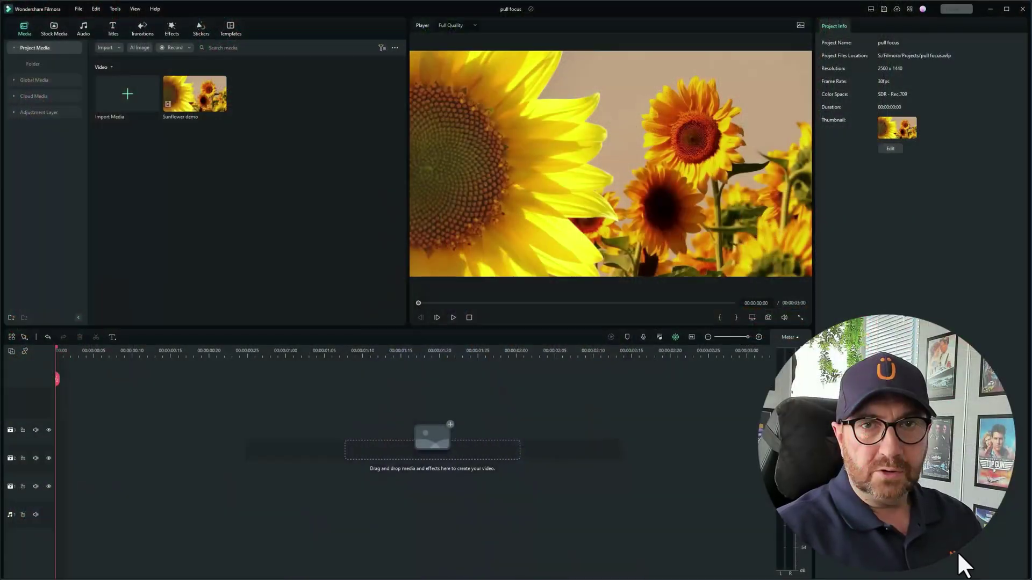
# Preview the Sunflower demo clip, then place it on the timeline's video track
pyautogui.doubleClick(193, 97)
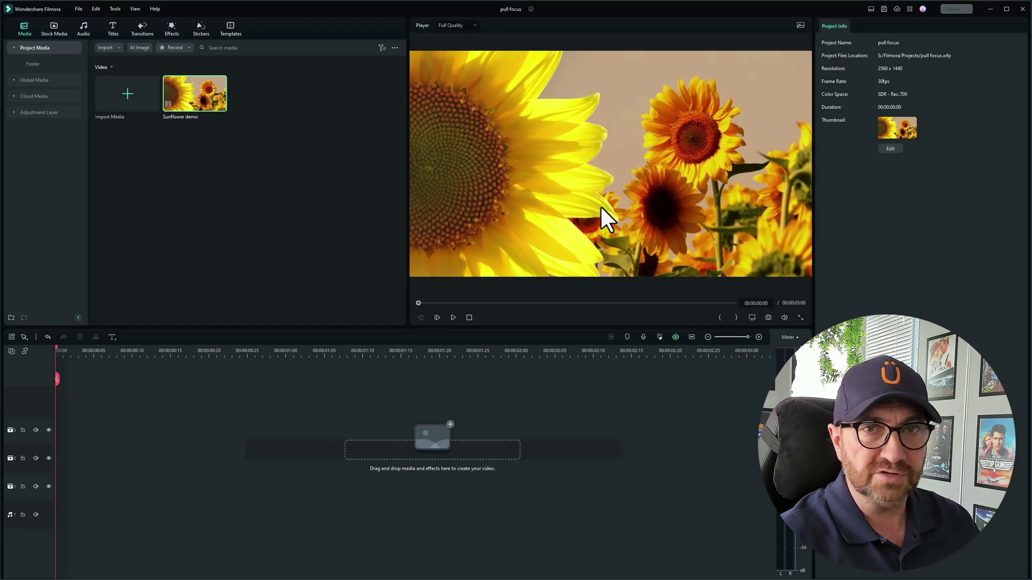
pyautogui.moveTo(200, 102); pyautogui.dragTo(58, 482)
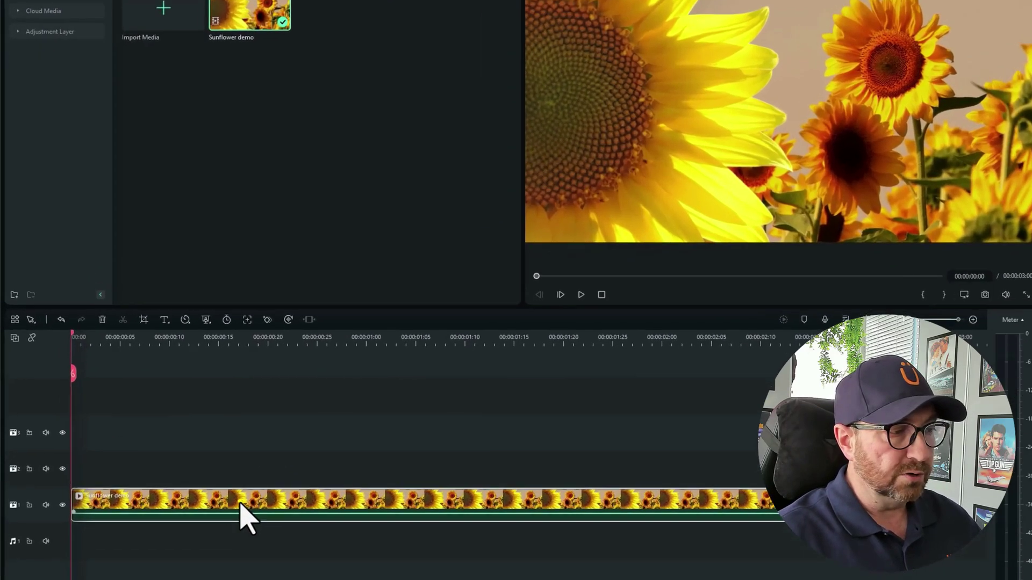
# Alt-drag a copy of the Sunflower demo clip onto track 2 and return the playhead to the start
pyautogui.rightClick(187, 479)
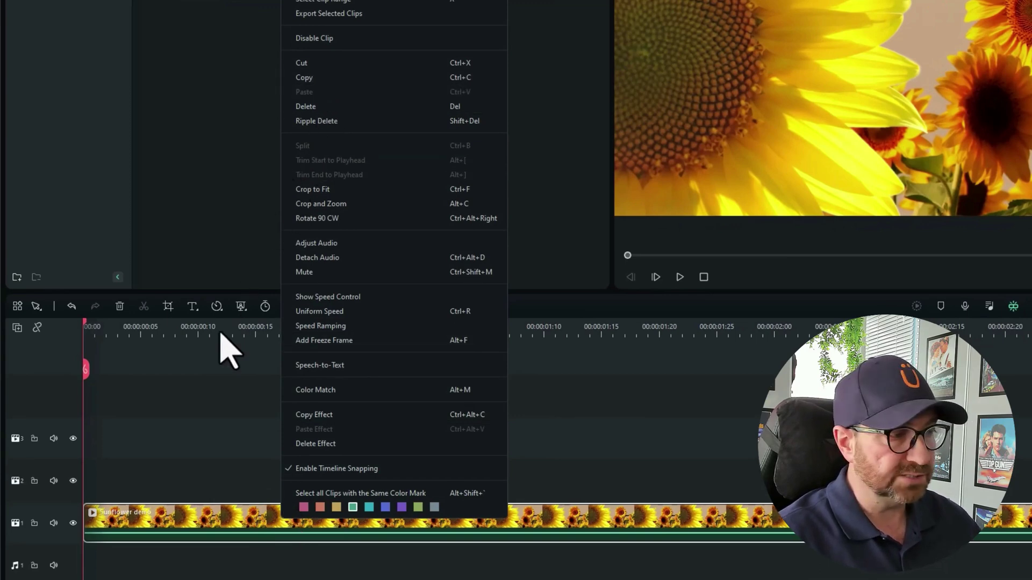
pyautogui.click(156, 490)
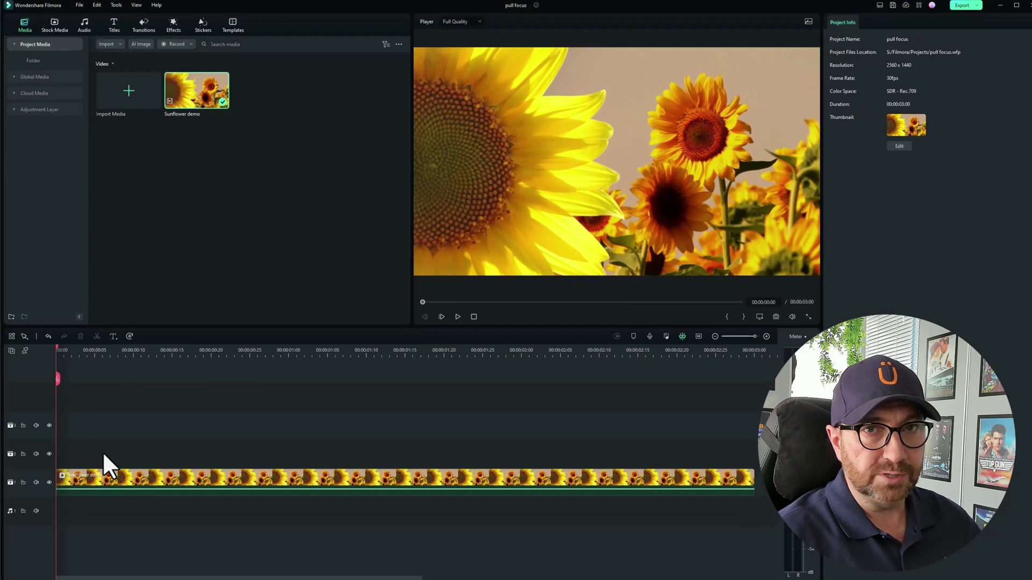
pyautogui.press('alt')
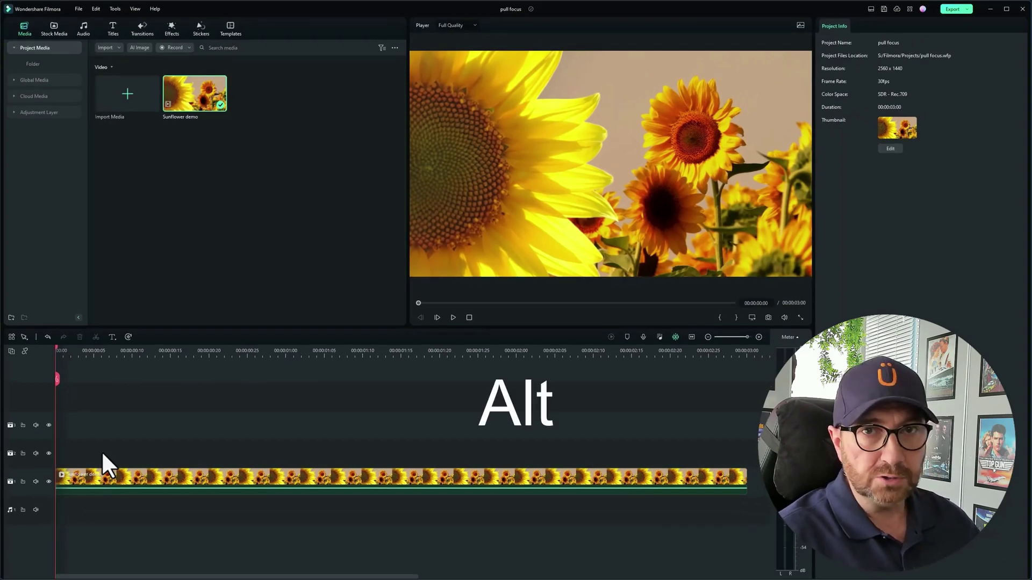
pyautogui.keyDown('alt'); pyautogui.click(139, 485); pyautogui.keyUp('alt')
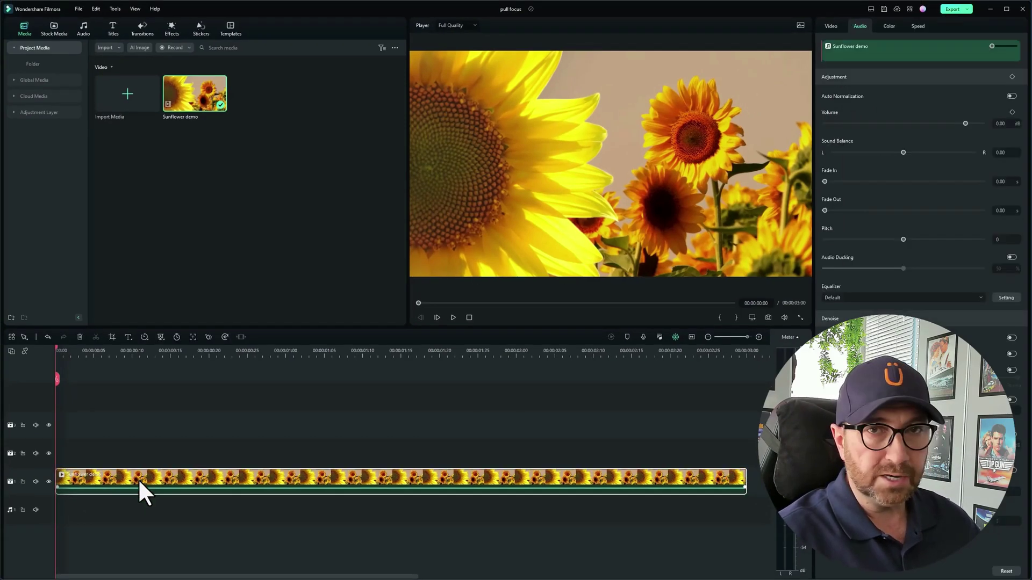
pyautogui.moveTo(139, 480); pyautogui.dragTo(141, 465)
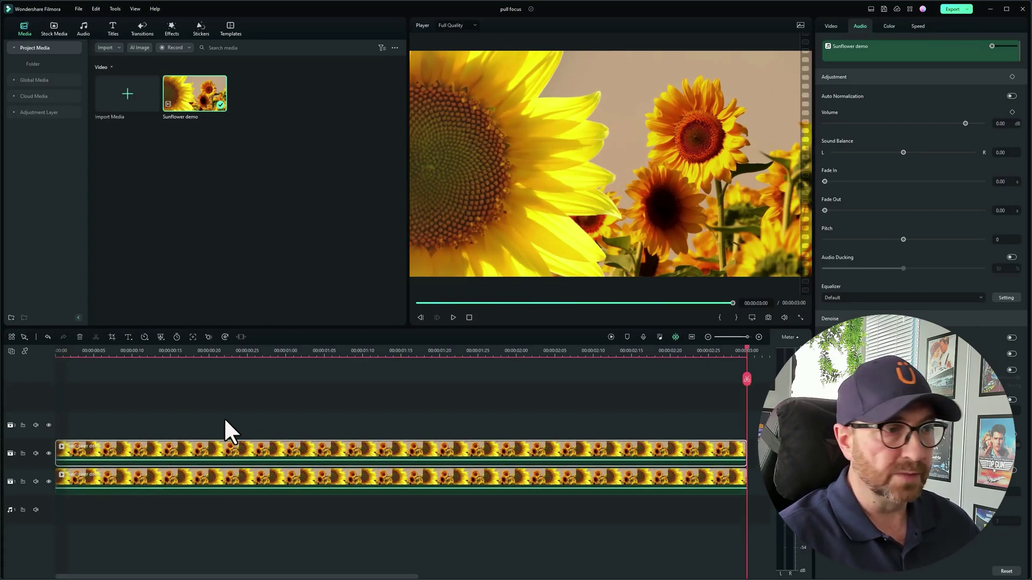
pyautogui.click(469, 317)
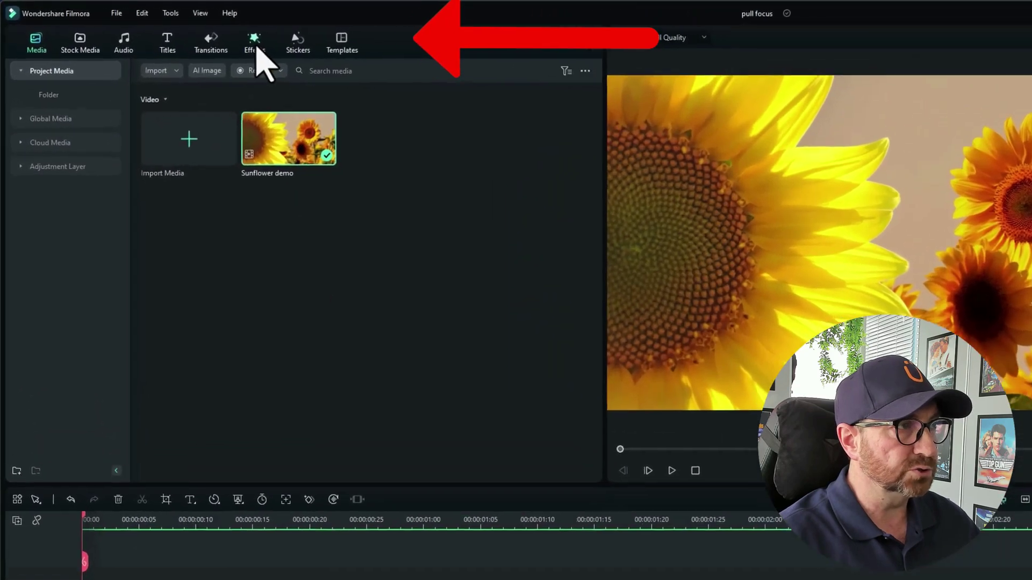
# Search the effects for 'blur' and drop Grainy Blur onto the upper sunflower clip
pyautogui.click(172, 30)
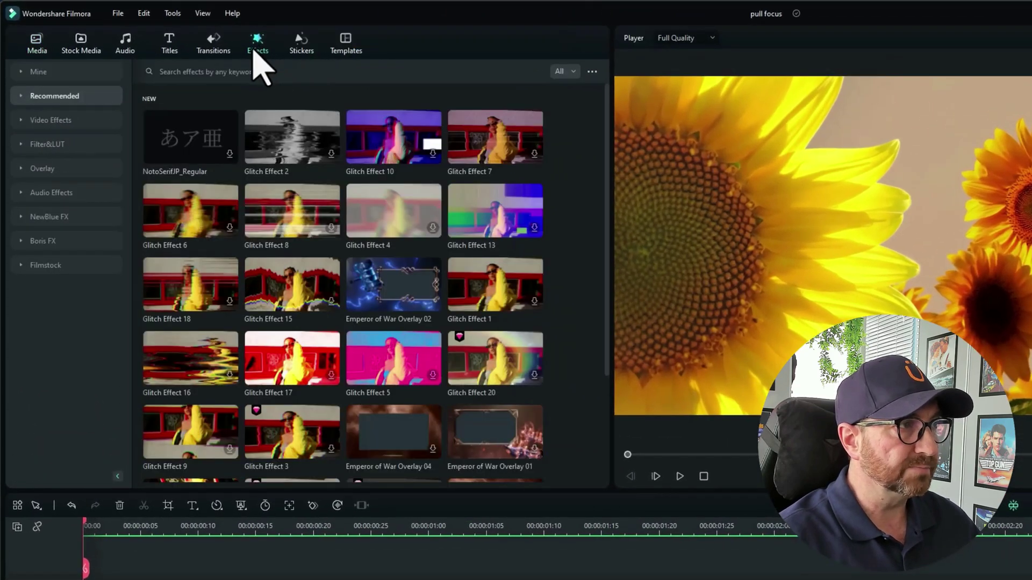
pyautogui.click(196, 73)
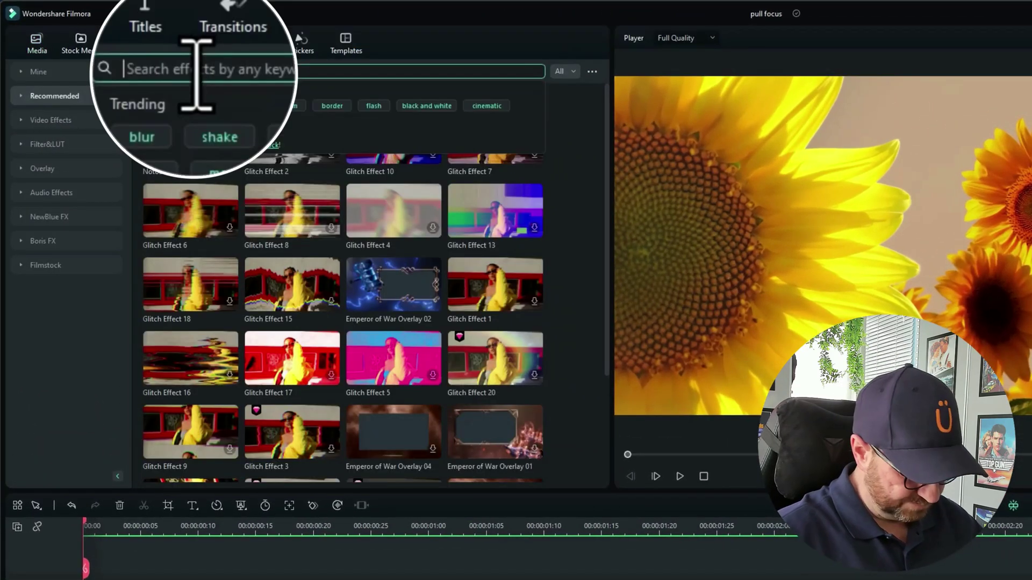
pyautogui.write('blur')
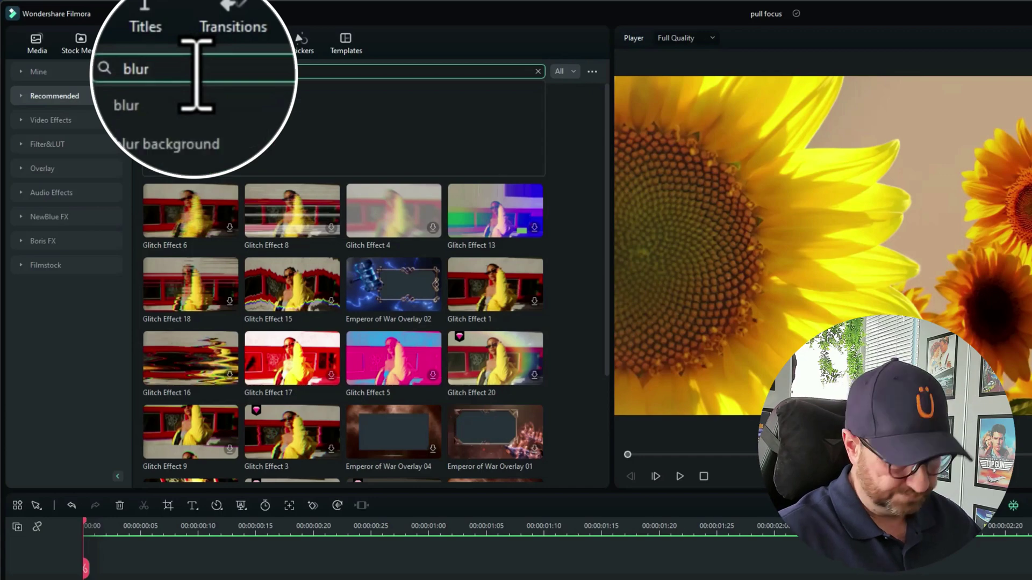
pyautogui.press('Return')
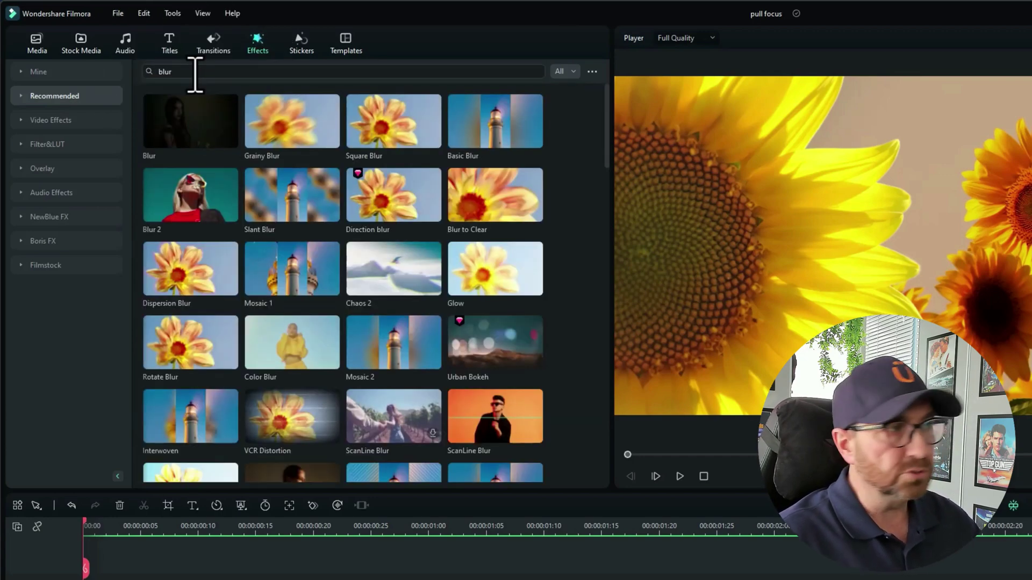
pyautogui.moveTo(246, 113)
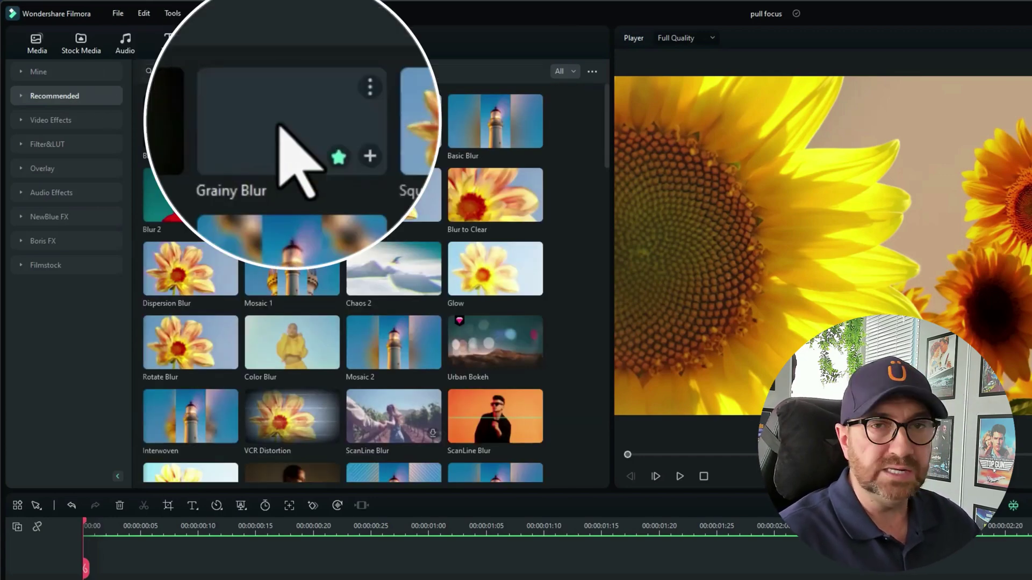
pyautogui.moveTo(284, 123); pyautogui.dragTo(141, 579)
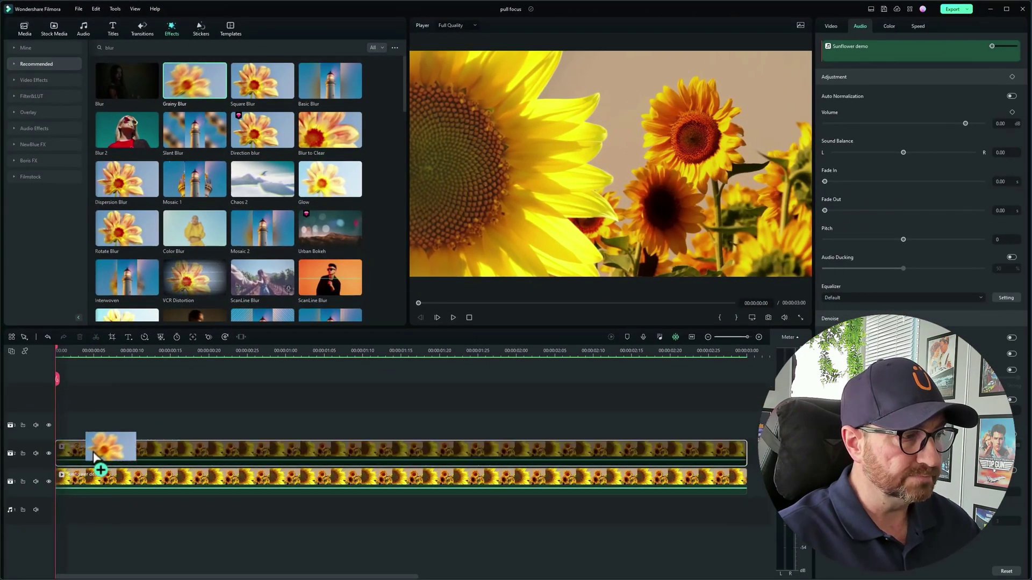
pyautogui.moveTo(94, 454); pyautogui.dragTo(95, 454)
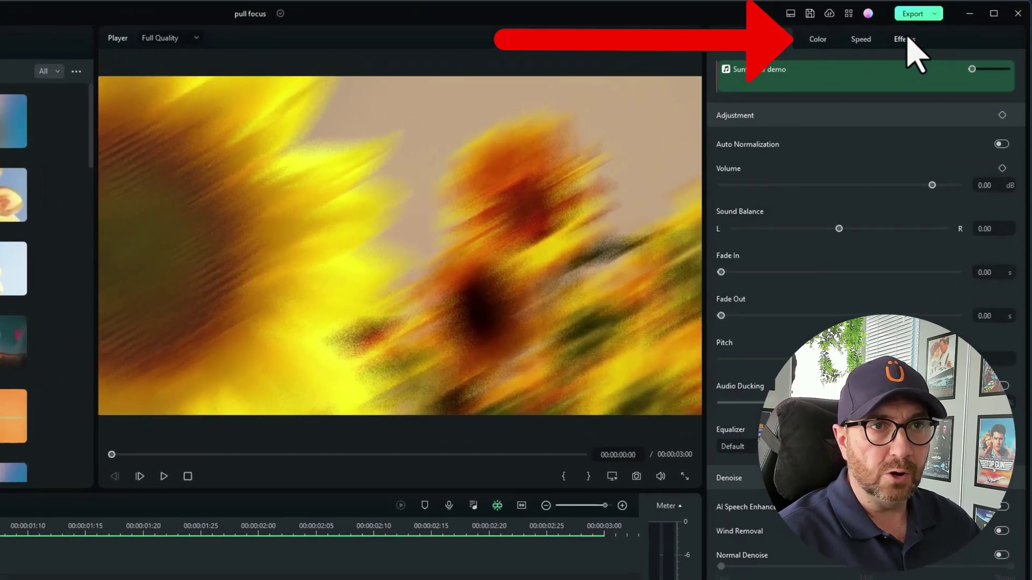
# Set the upper clip's Grainy Blur to Blur Intensity 0.11 and Smoothness 9
pyautogui.click(948, 27)
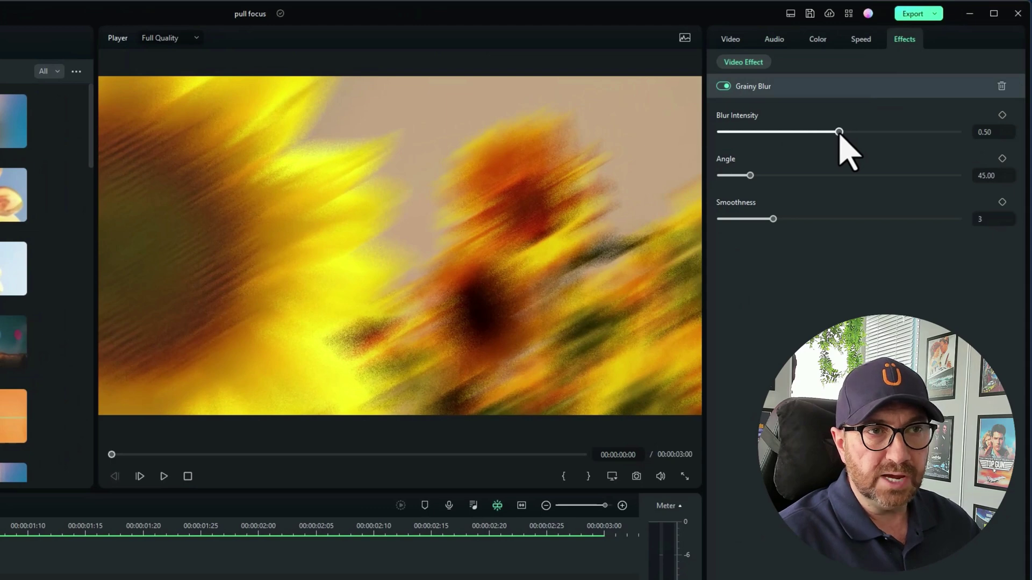
pyautogui.moveTo(896, 151); pyautogui.dragTo(713, 166)
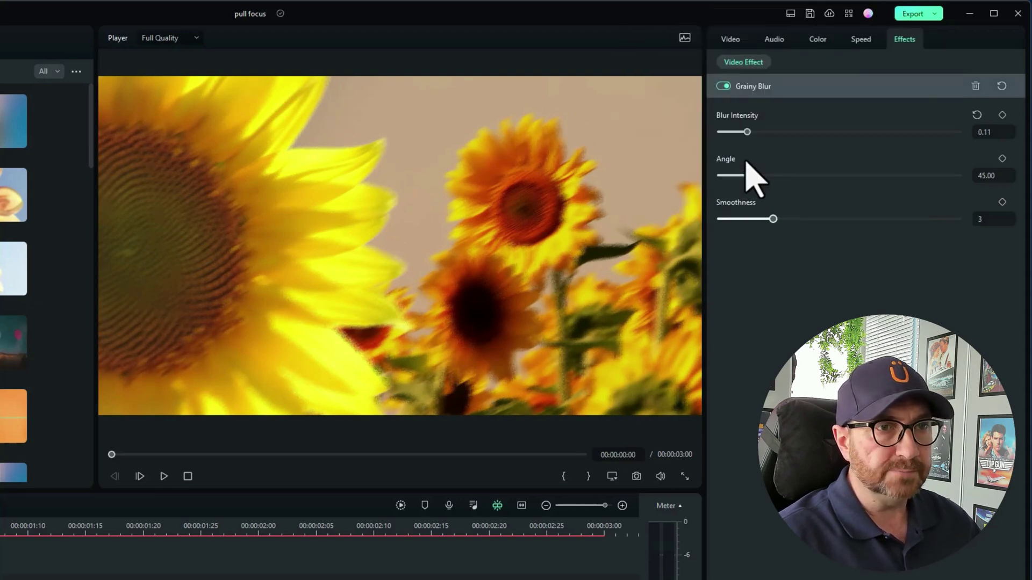
pyautogui.moveTo(774, 219); pyautogui.dragTo(930, 219)
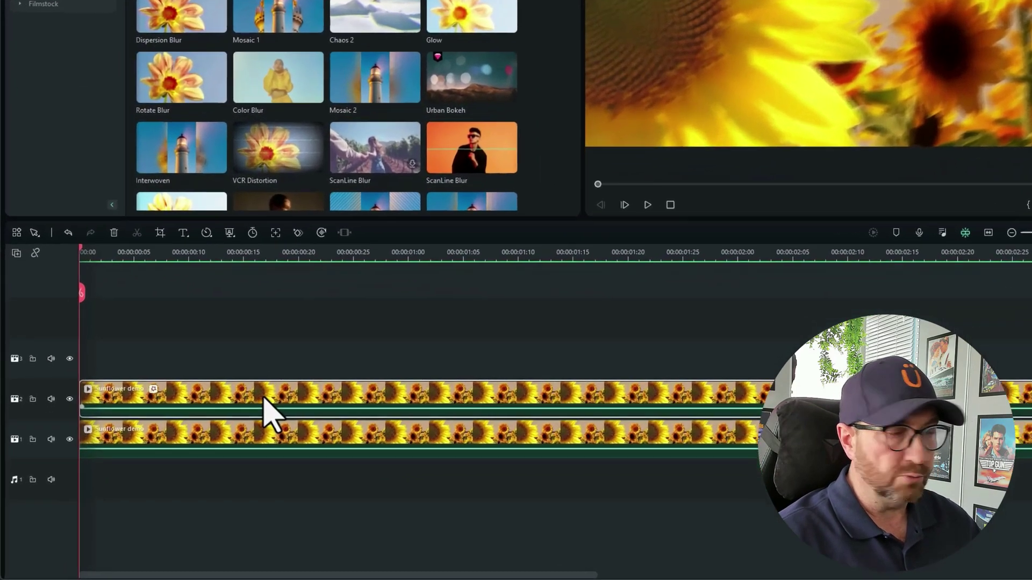
# Copy the Grainy Blur from the track-2 clip, paste it onto the track-1 clip, and hide track 2
pyautogui.rightClick(185, 452)
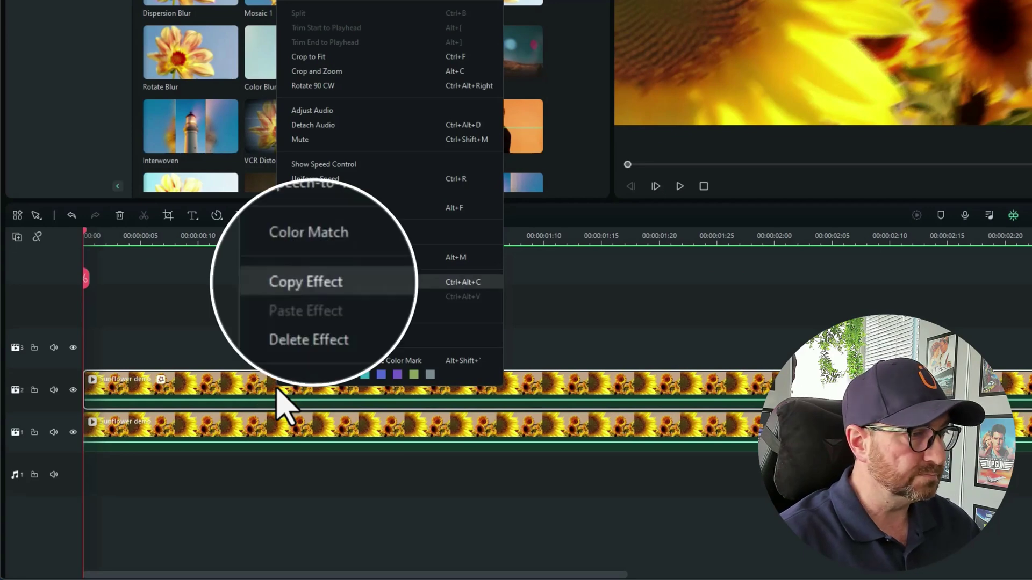
pyautogui.click(333, 281)
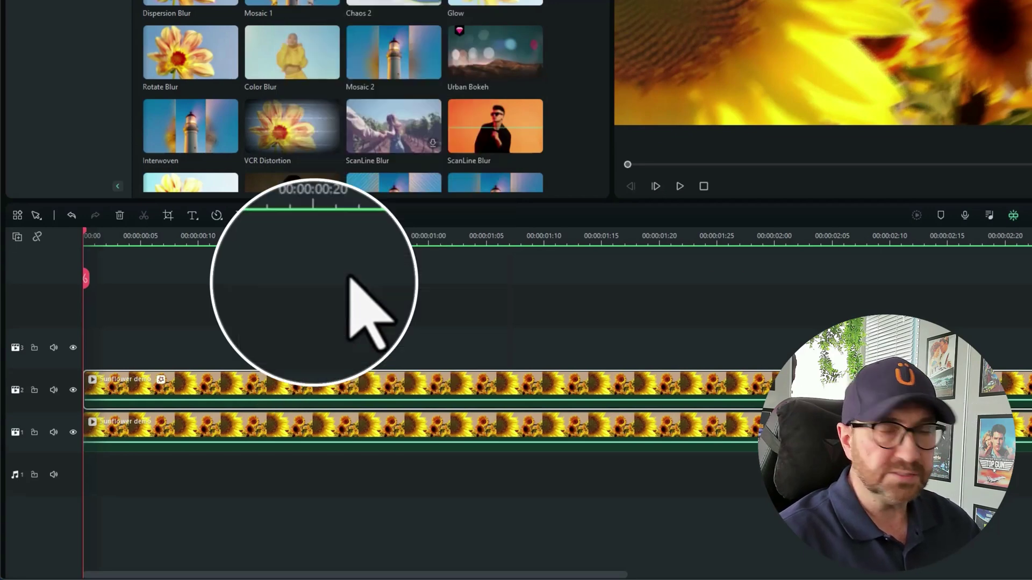
pyautogui.click(281, 430)
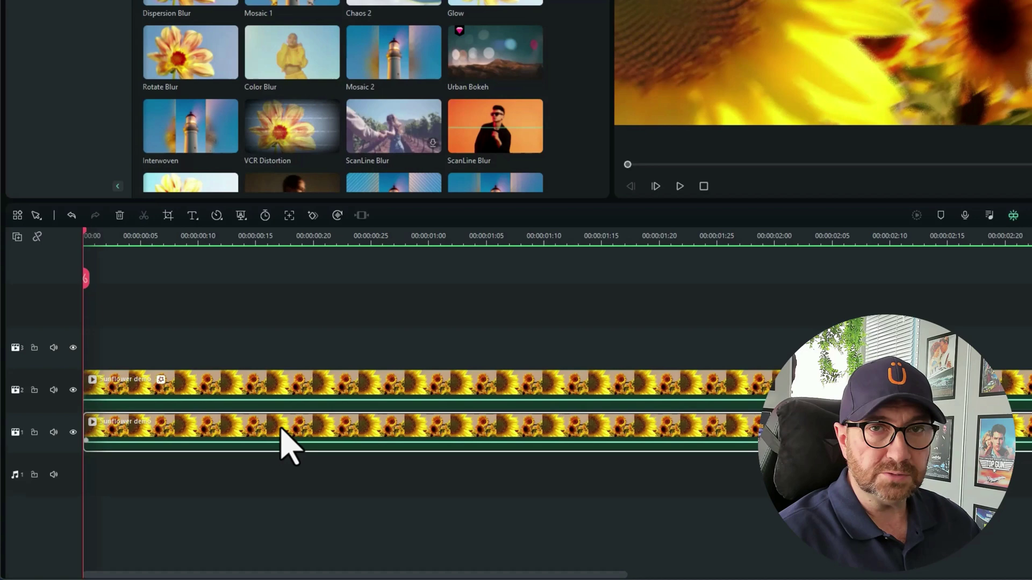
pyautogui.rightClick(281, 430)
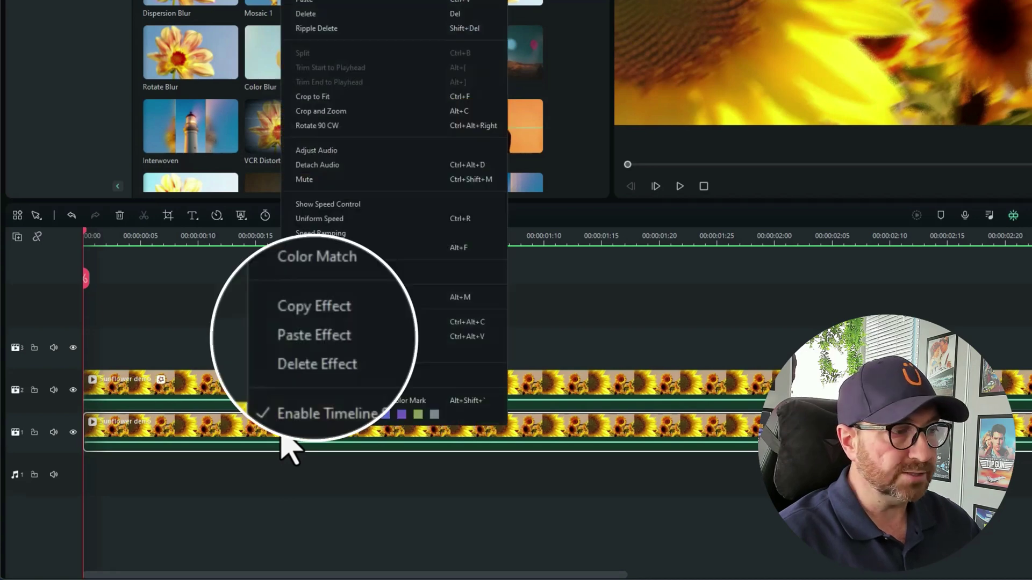
pyautogui.click(314, 337)
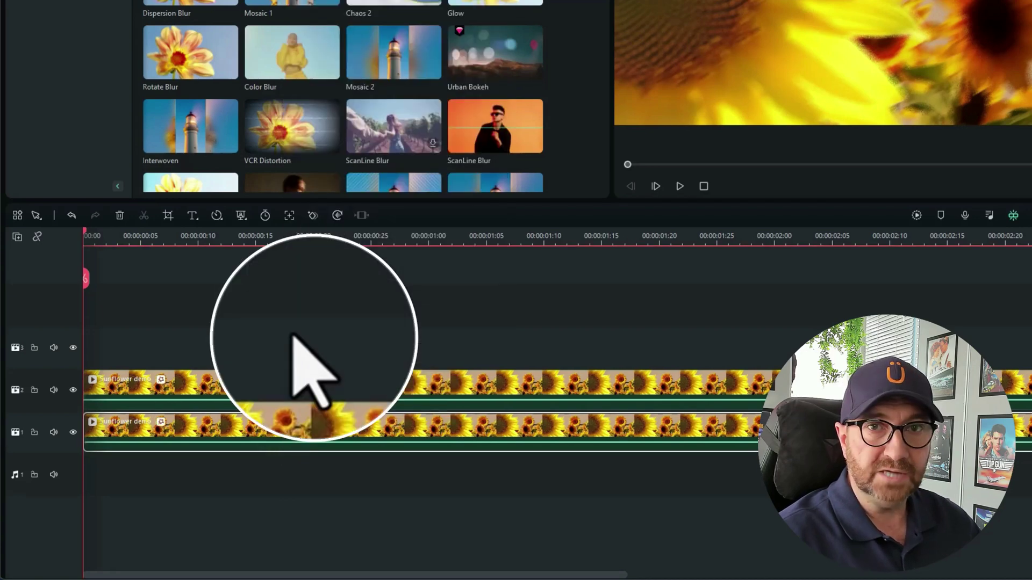
pyautogui.click(65, 380)
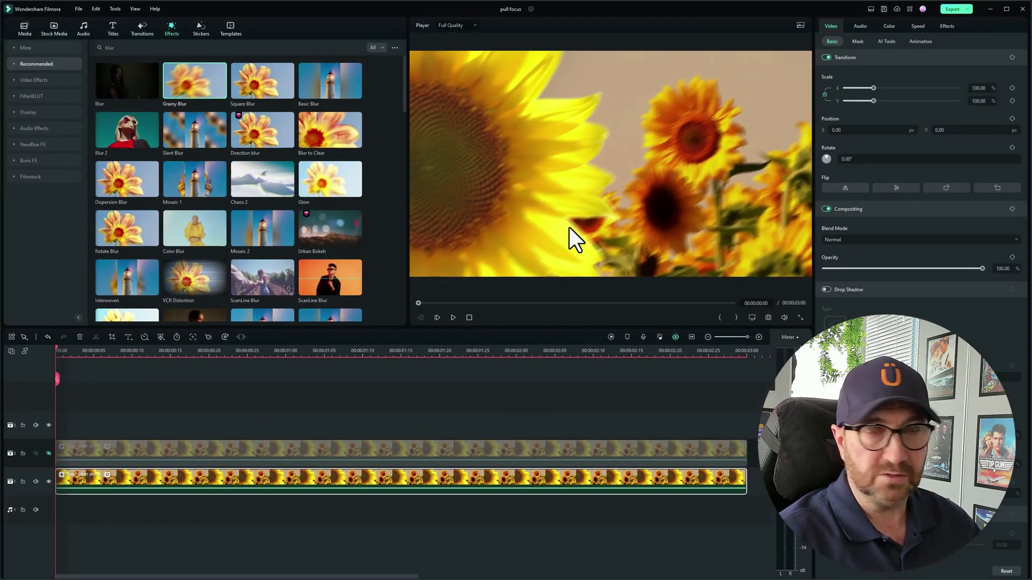
# Keyframe the lower clip's Grainy Blur Intensity at 0.00 at the clip's start
pyautogui.click(49, 453)
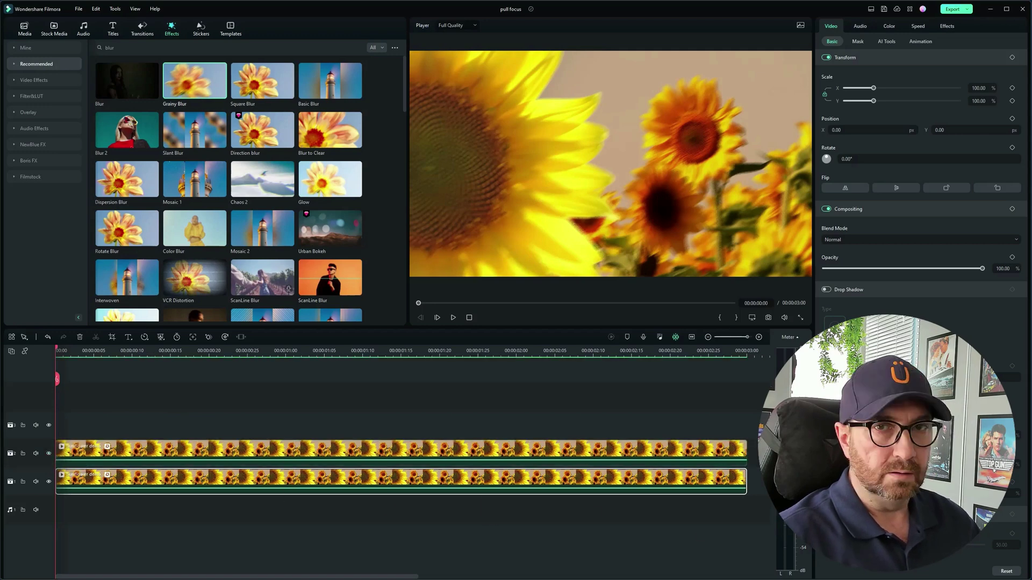
pyautogui.click(49, 453)
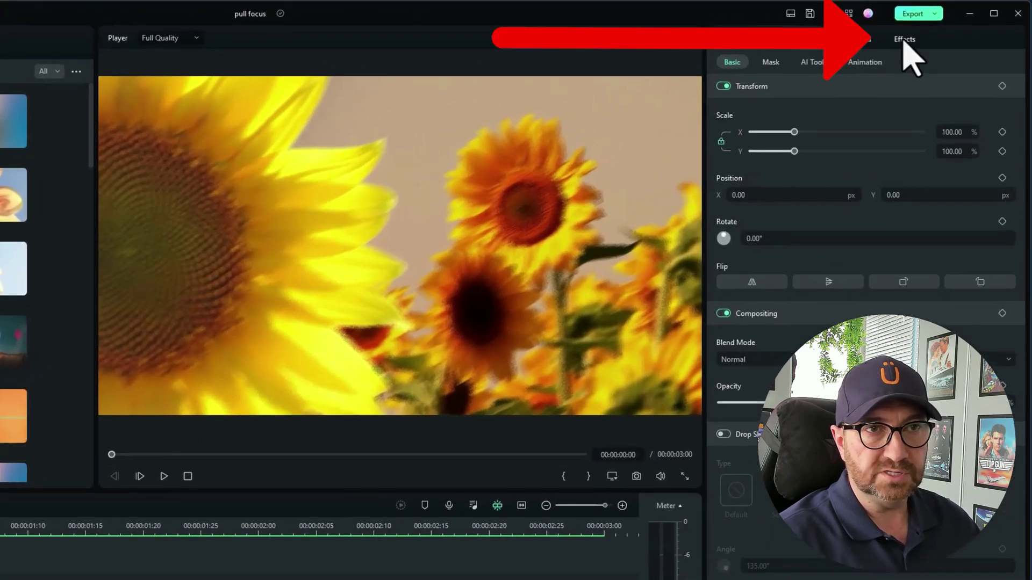
pyautogui.click(944, 26)
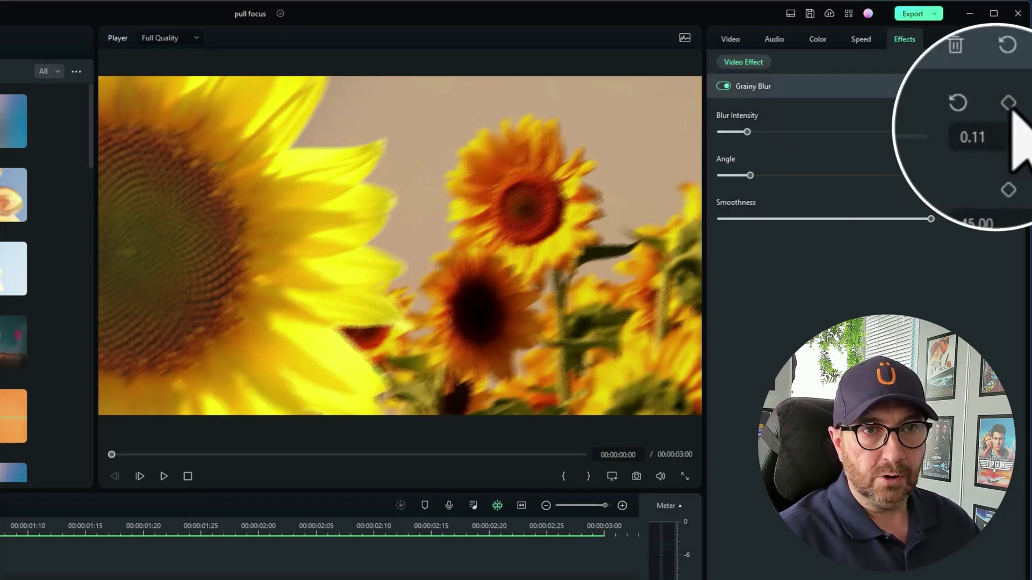
pyautogui.click(988, 117)
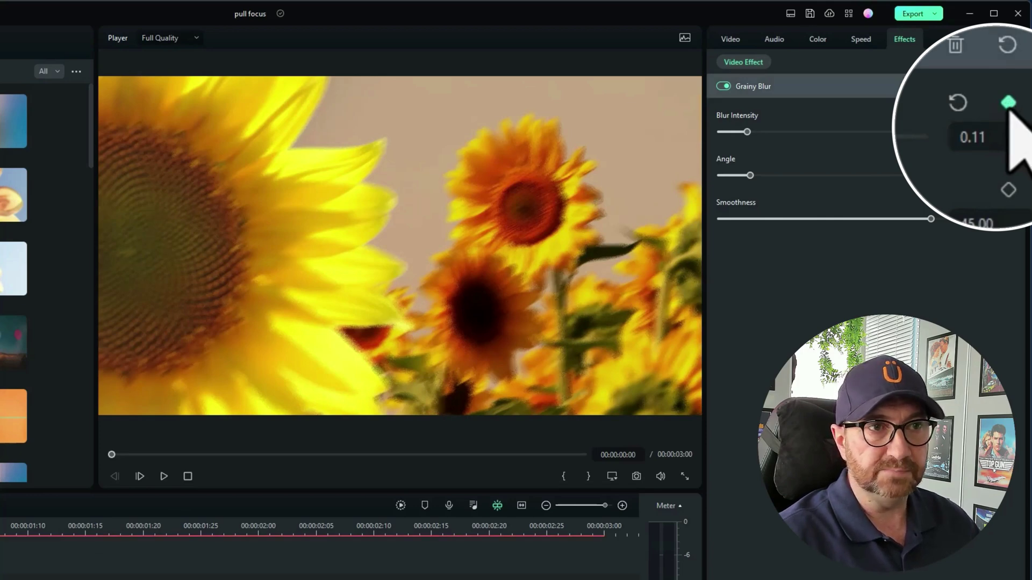
pyautogui.moveTo(746, 132); pyautogui.dragTo(699, 132)
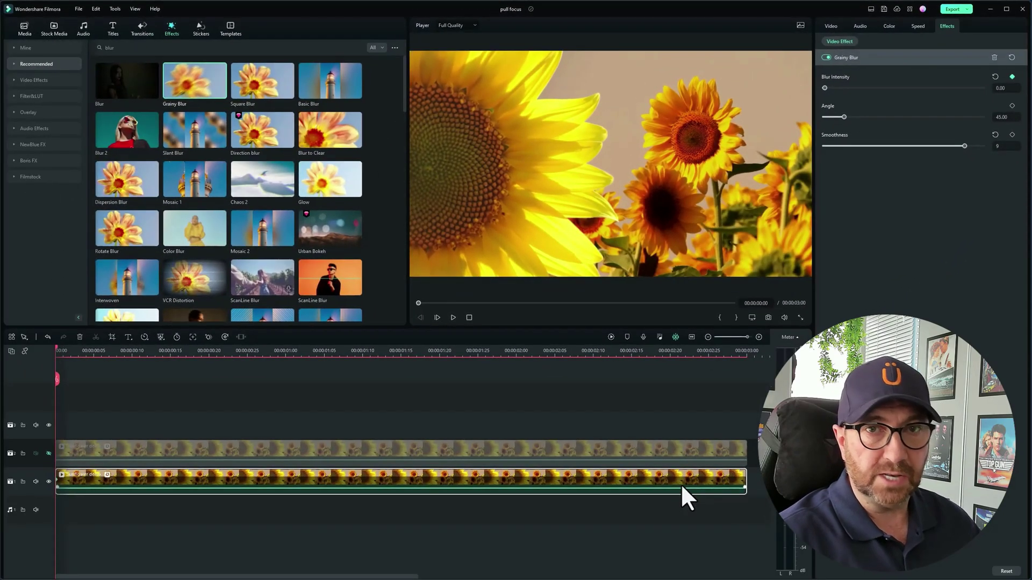
# At the lower clip's end, raise Blur Intensity to 0.08 to create a second keyframe
pyautogui.press('End')
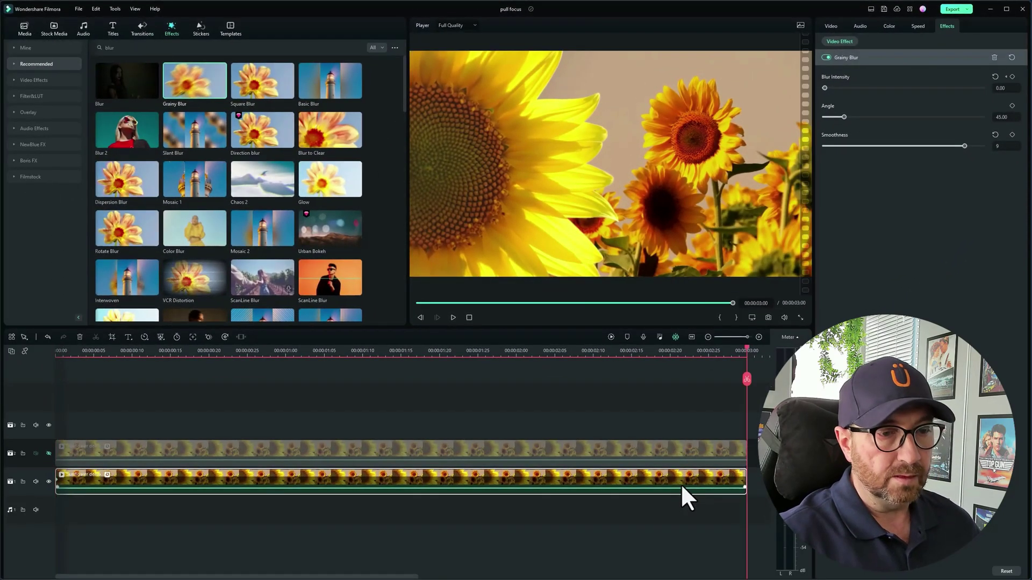
pyautogui.press('pagedown')
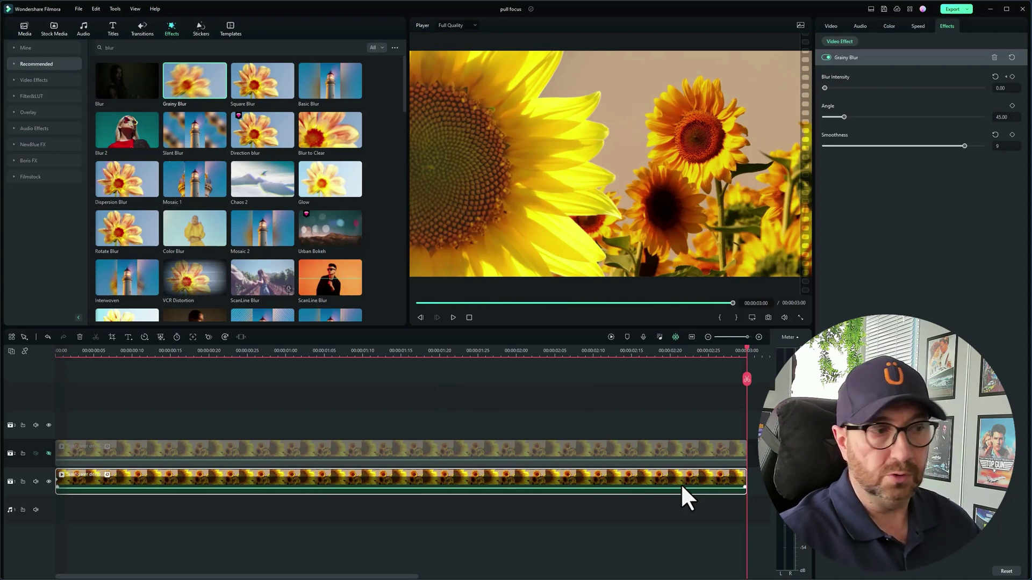
pyautogui.click(277, 352)
pyautogui.click(508, 359)
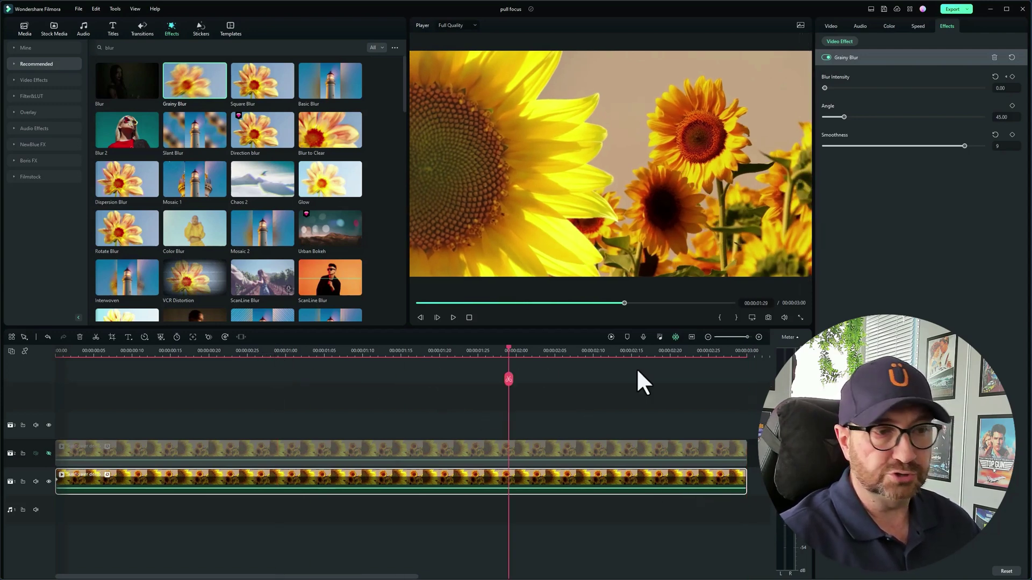
pyautogui.click(738, 364)
pyautogui.click(747, 364)
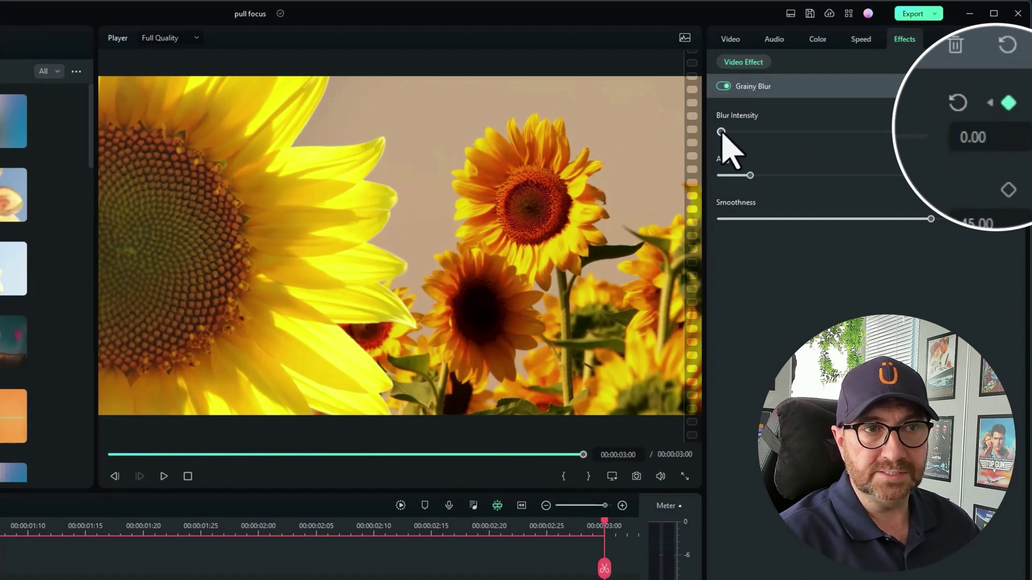
pyautogui.moveTo(722, 134); pyautogui.dragTo(740, 133)
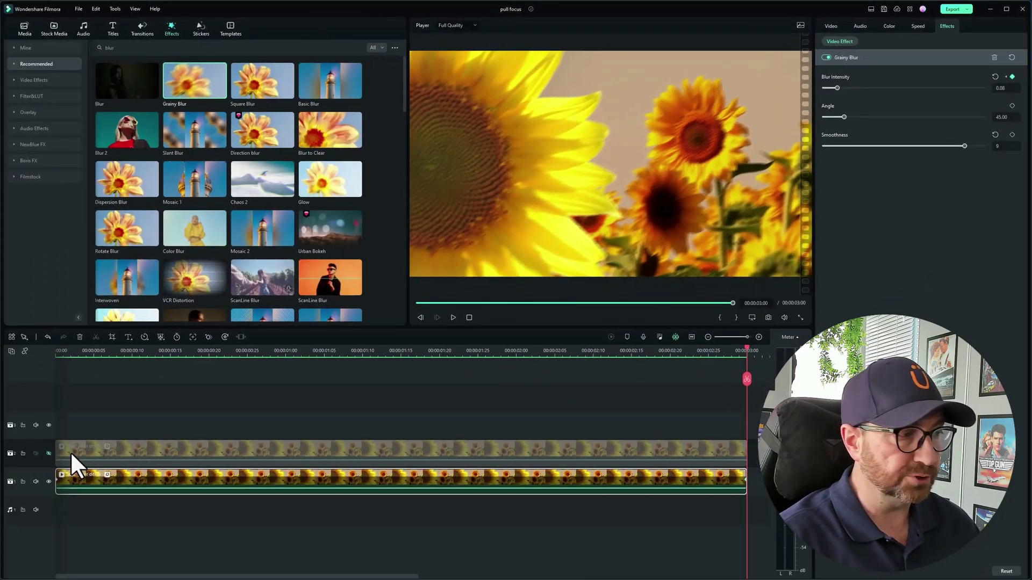
# Unhide track 2 and keyframe its clip's Blur Intensity at 0.11 at 00:00
pyautogui.click(49, 453)
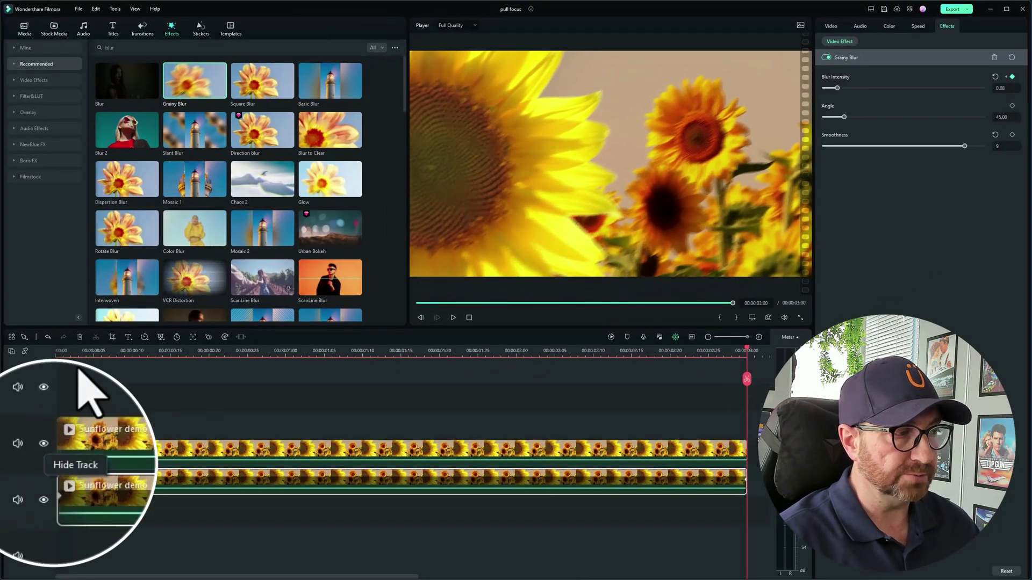
pyautogui.moveTo(92, 350); pyautogui.dragTo(34, 356)
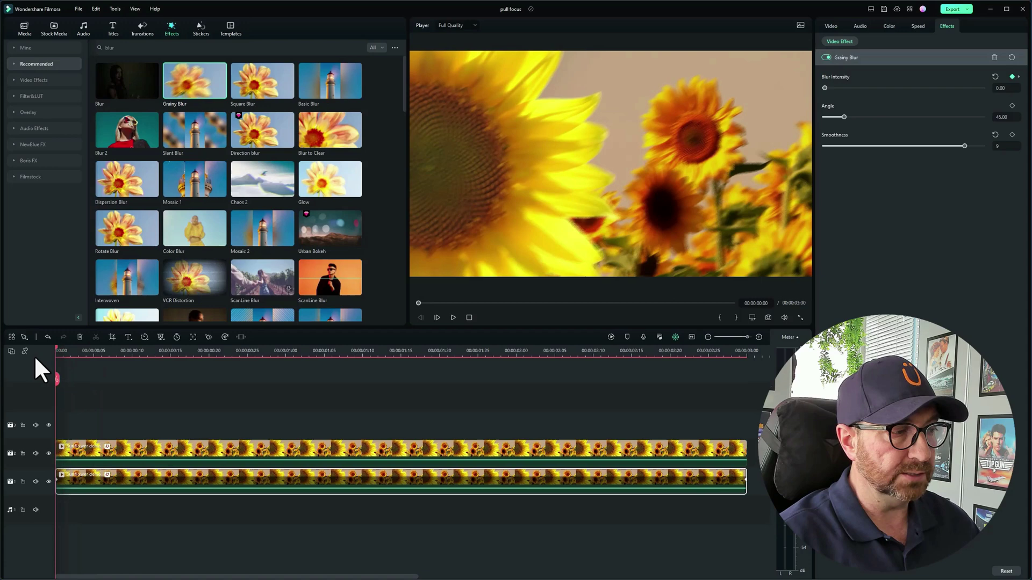
pyautogui.click(73, 449)
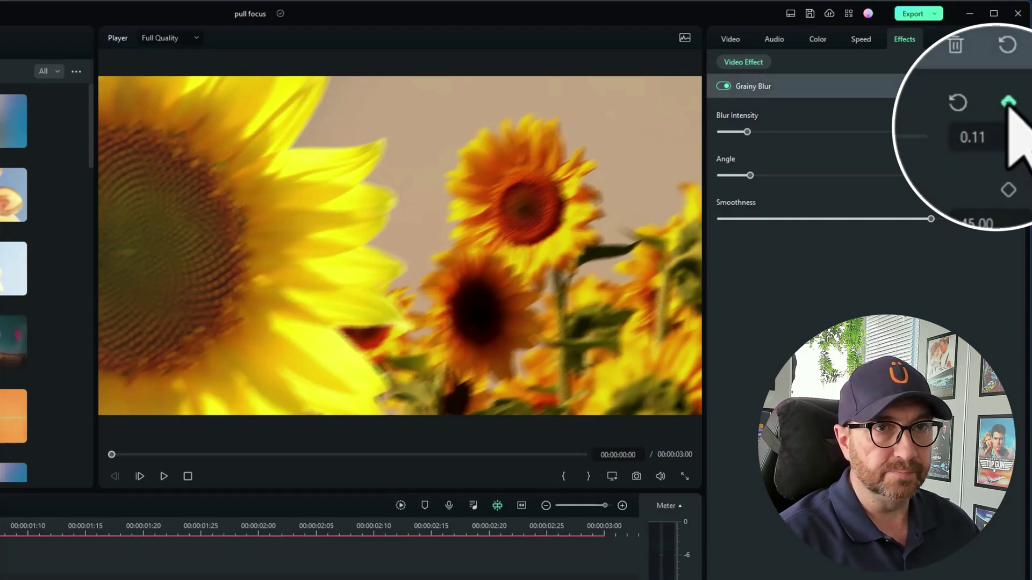
pyautogui.click(1003, 114)
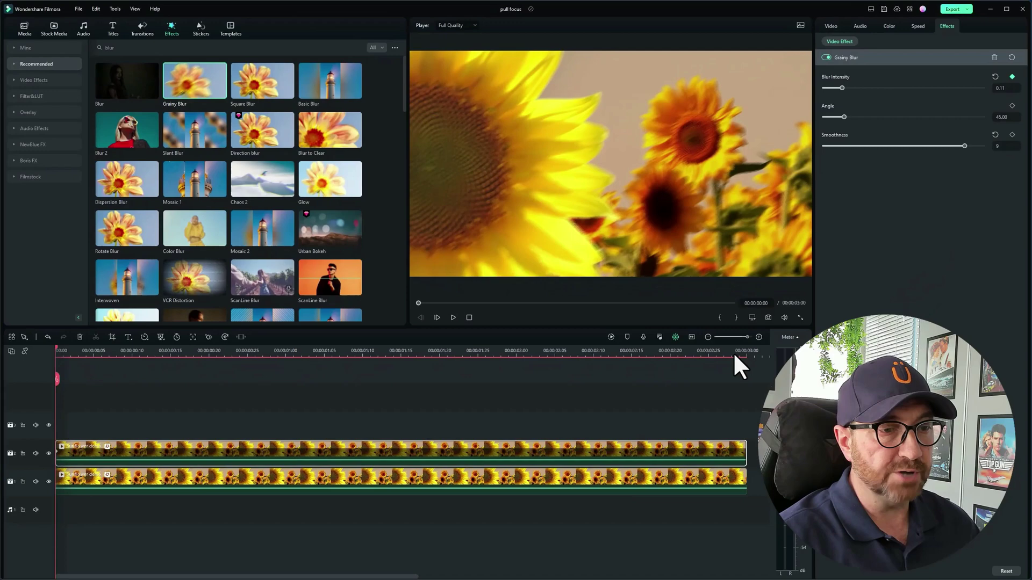
# Add an end keyframe with Blur Intensity 0.00 on the top clip and return to the start
pyautogui.click(733, 347)
pyautogui.moveTo(731, 347); pyautogui.dragTo(749, 346)
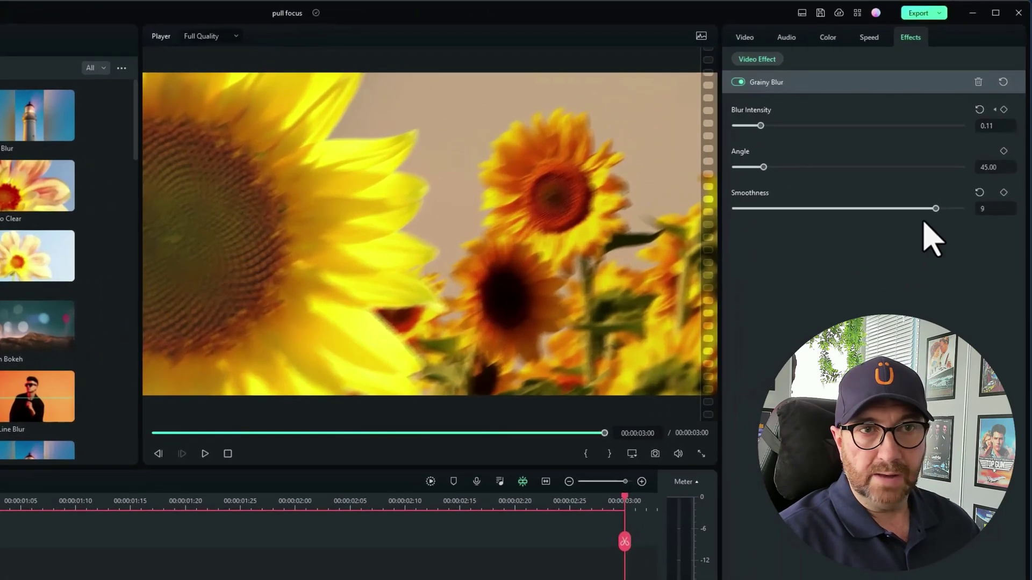
pyautogui.click(1003, 110)
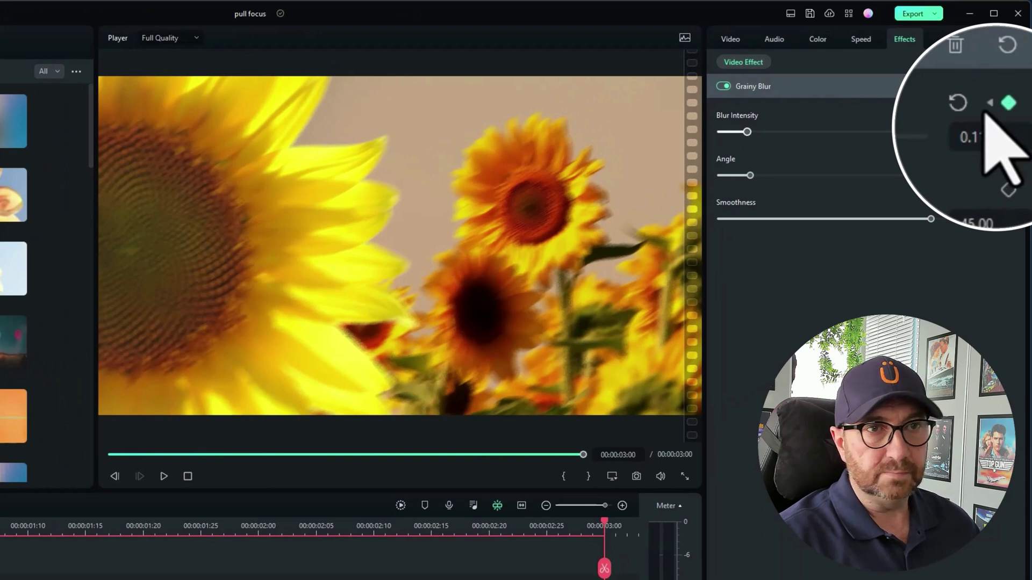
pyautogui.moveTo(746, 132); pyautogui.dragTo(698, 134)
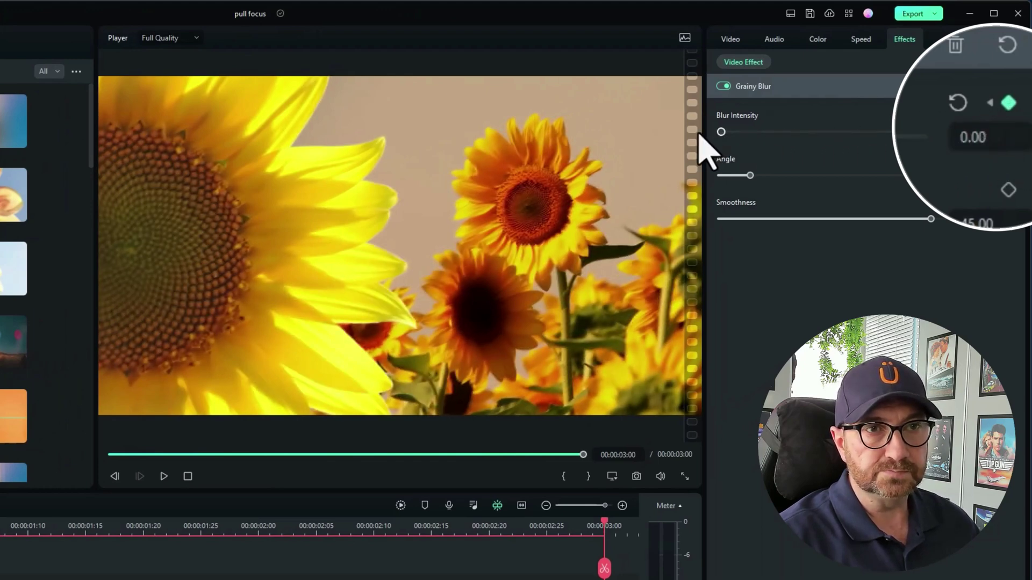
pyautogui.press('Home')
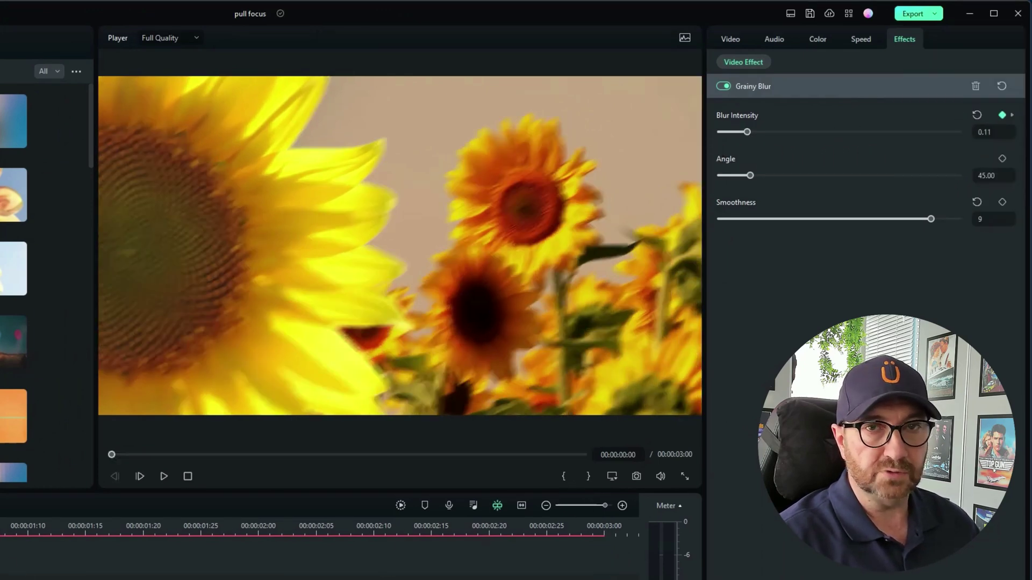
pyautogui.click(188, 477)
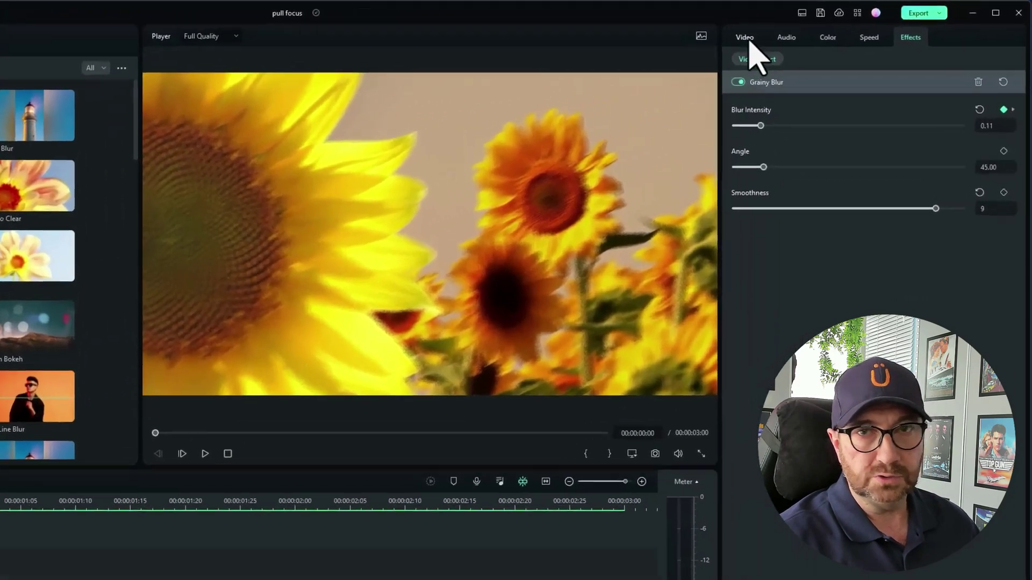
# Enable Smart Cutout under Video > AI Tools for the top clip and open its editor
pyautogui.click(832, 27)
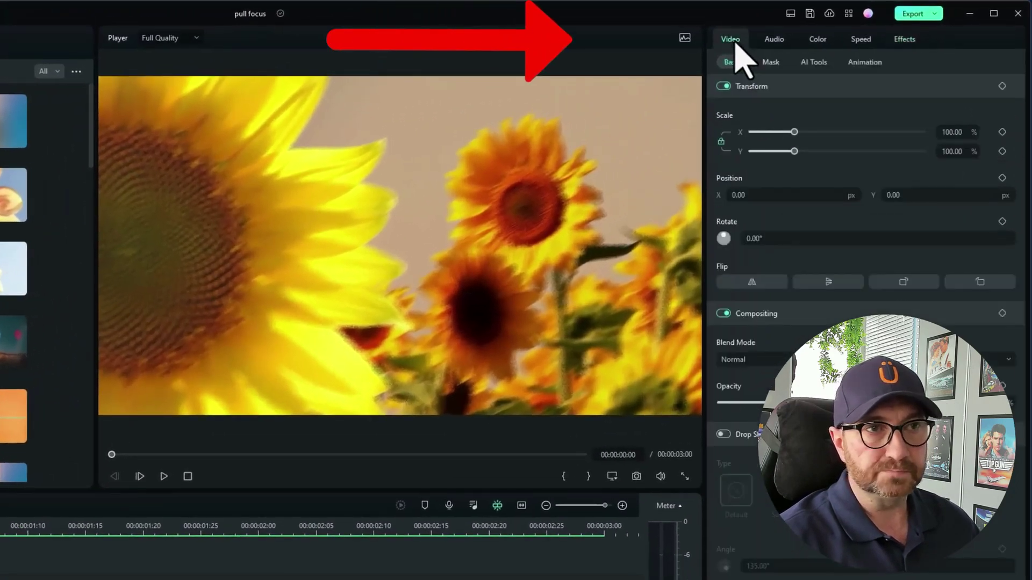
pyautogui.click(811, 62)
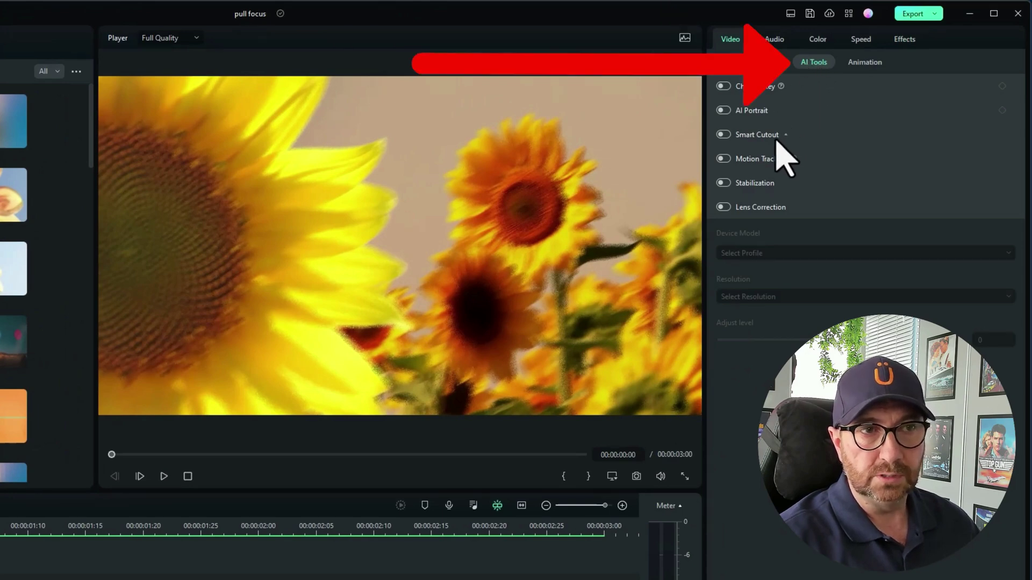
pyautogui.click(723, 134)
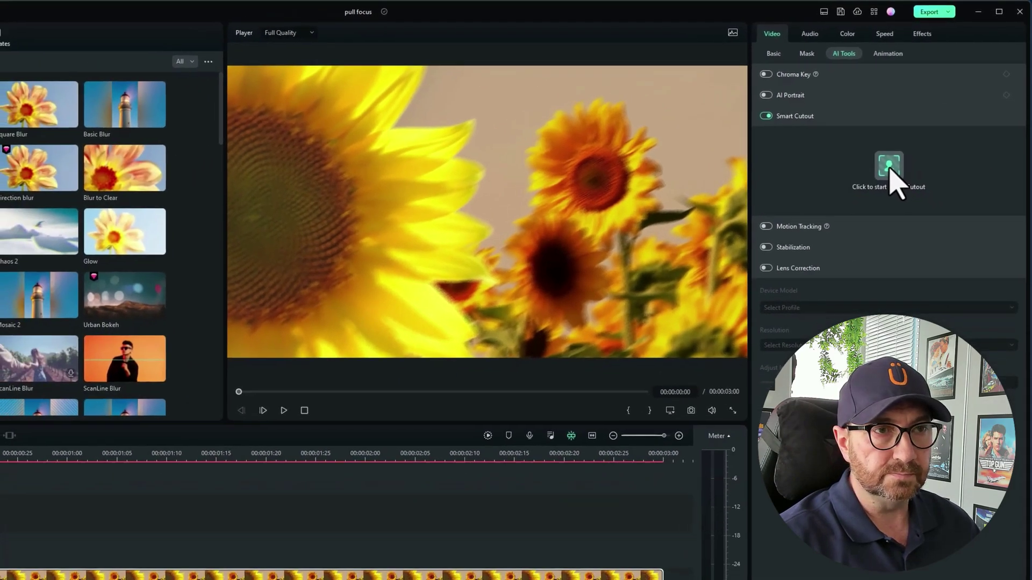
pyautogui.click(867, 186)
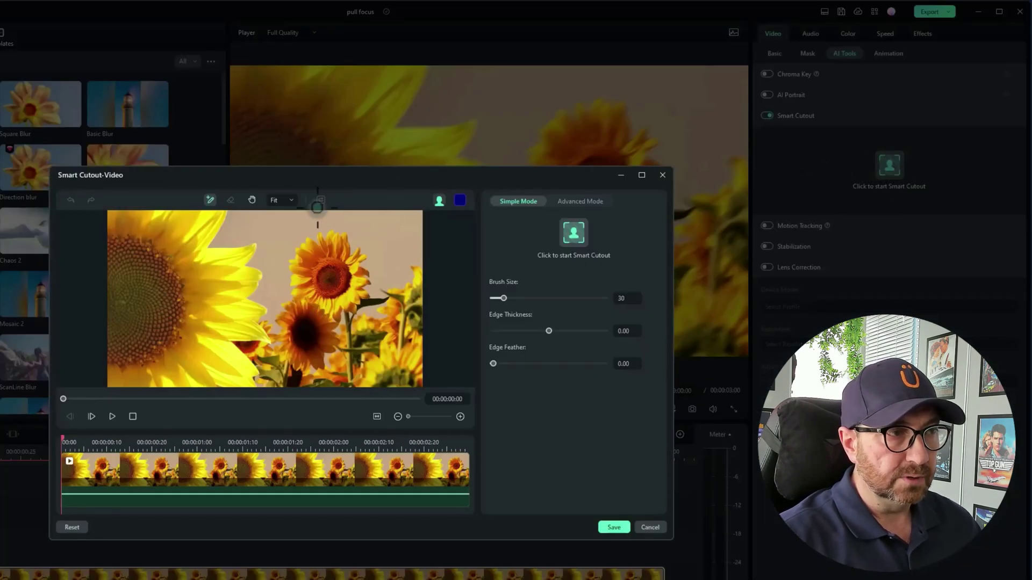
# Brush over the big foreground sunflower, track the cutout through the clip, and save
pyautogui.moveTo(130, 221)
pyautogui.mouseDown()
pyautogui.moveTo(182, 256)
pyautogui.moveTo(201, 306)
pyautogui.moveTo(199, 345)
pyautogui.moveTo(146, 376)
pyautogui.moveTo(121, 313)
pyautogui.mouseUp()
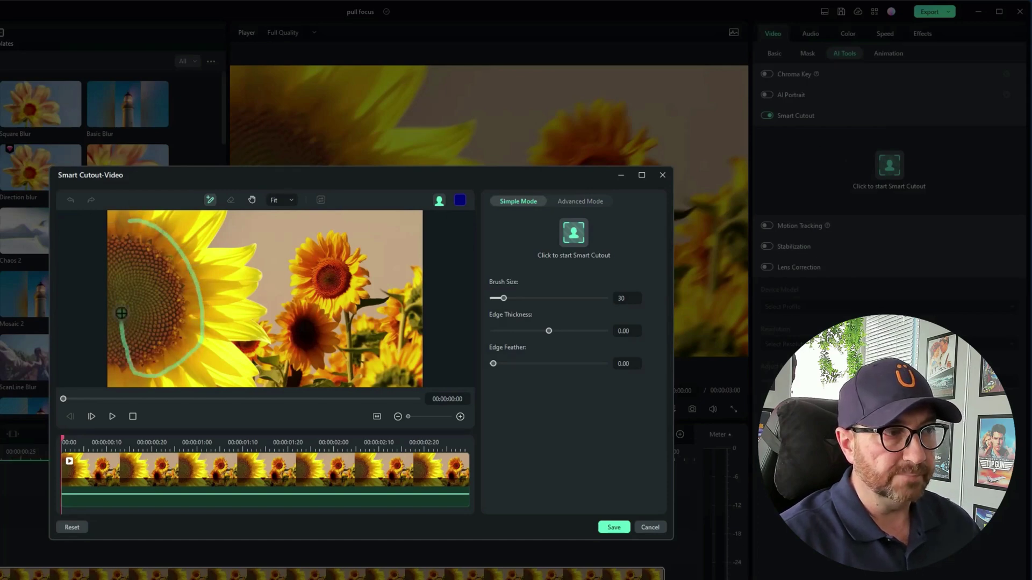
pyautogui.moveTo(132, 219); pyautogui.dragTo(133, 219)
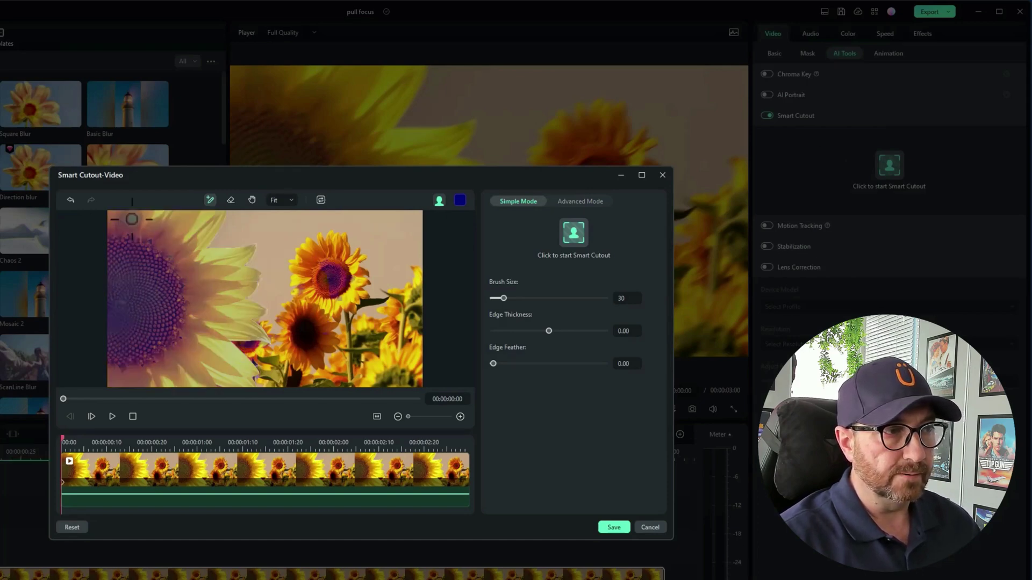
pyautogui.click(579, 242)
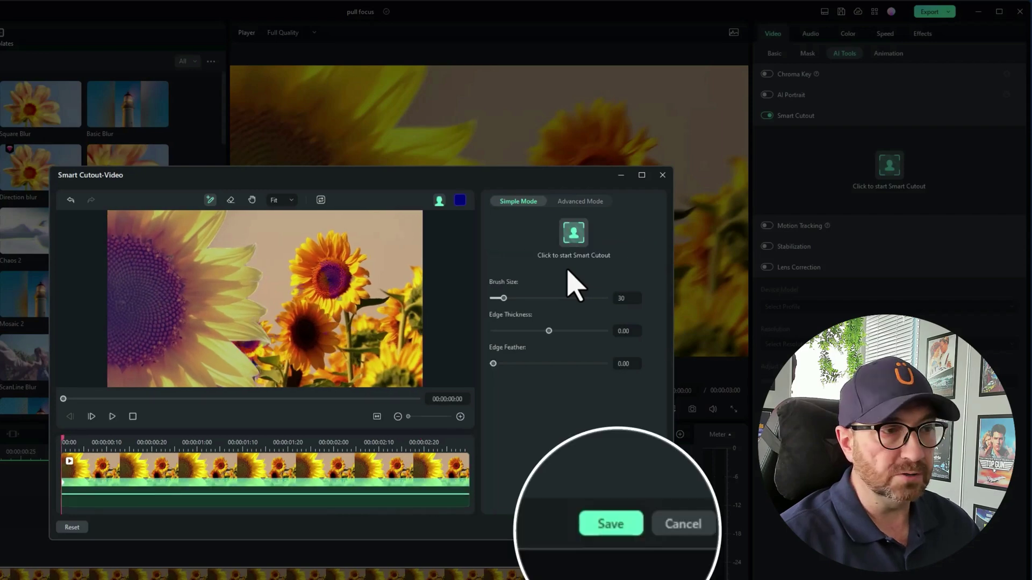
pyautogui.click(622, 527)
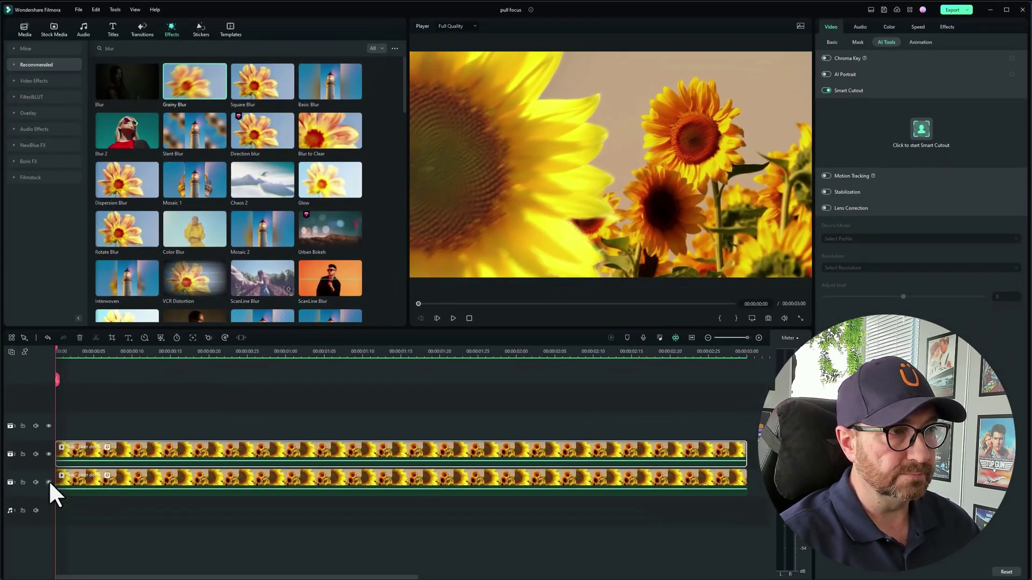
# Hide track 1 to view the isolated sunflower, then reopen the Smart Cutout-Video window
pyautogui.click(48, 480)
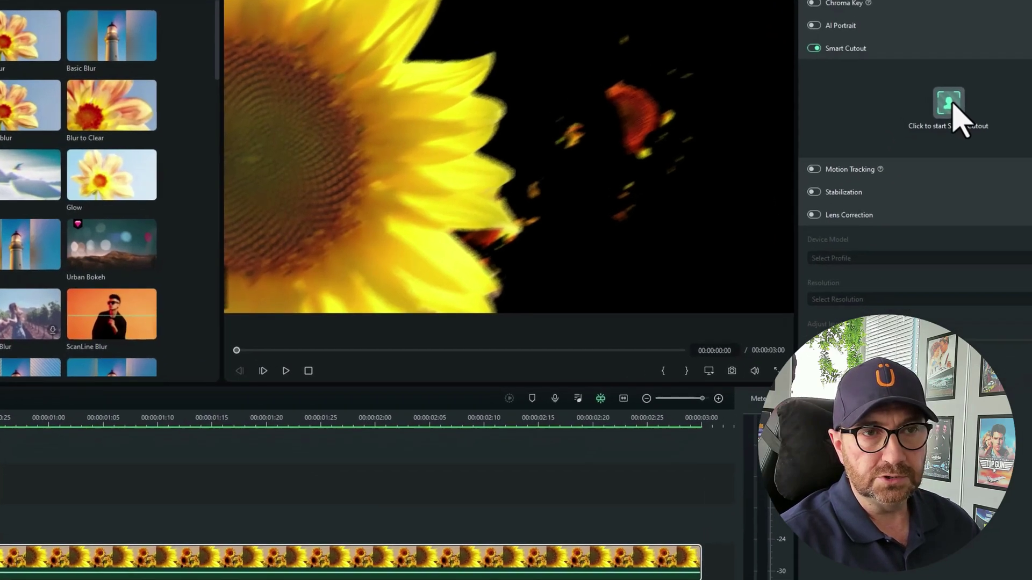
pyautogui.click(891, 166)
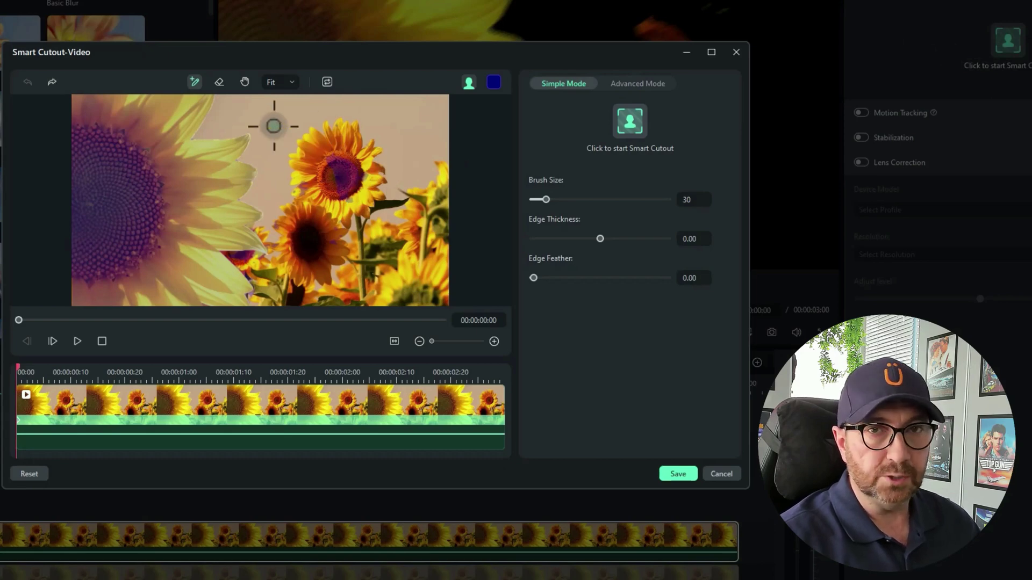
# Erase stray mask from the upper middle sunflower with a larger brush, then re-track and save the cutout
pyautogui.click(220, 86)
pyautogui.moveTo(336, 161)
pyautogui.mouseDown()
pyautogui.moveTo(343, 212)
pyautogui.moveTo(338, 161)
pyautogui.moveTo(336, 185)
pyautogui.moveTo(325, 161)
pyautogui.moveTo(342, 202)
pyautogui.moveTo(347, 188)
pyautogui.mouseUp()
pyautogui.moveTo(546, 200)
pyautogui.mouseDown()
pyautogui.moveTo(622, 211)
pyautogui.moveTo(593, 220)
pyautogui.moveTo(609, 204)
pyautogui.mouseUp()
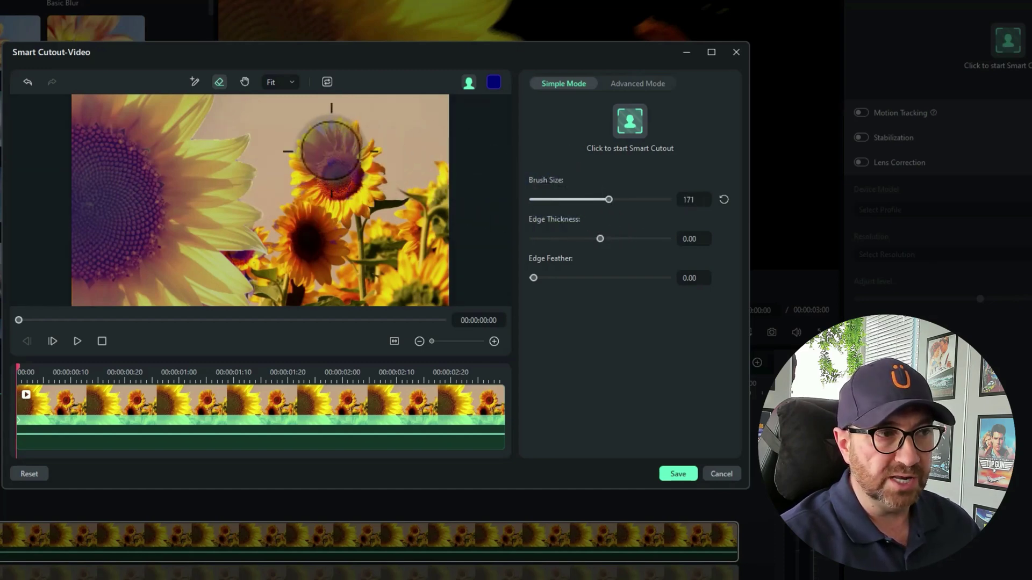
pyautogui.moveTo(329, 161)
pyautogui.mouseDown()
pyautogui.moveTo(363, 168)
pyautogui.moveTo(367, 190)
pyautogui.moveTo(334, 154)
pyautogui.moveTo(315, 192)
pyautogui.moveTo(308, 150)
pyautogui.moveTo(290, 216)
pyautogui.moveTo(299, 277)
pyautogui.moveTo(403, 271)
pyautogui.moveTo(422, 140)
pyautogui.moveTo(285, 120)
pyautogui.moveTo(283, 129)
pyautogui.moveTo(347, 156)
pyautogui.moveTo(353, 182)
pyautogui.moveTo(330, 218)
pyautogui.moveTo(333, 244)
pyautogui.moveTo(409, 180)
pyautogui.mouseUp()
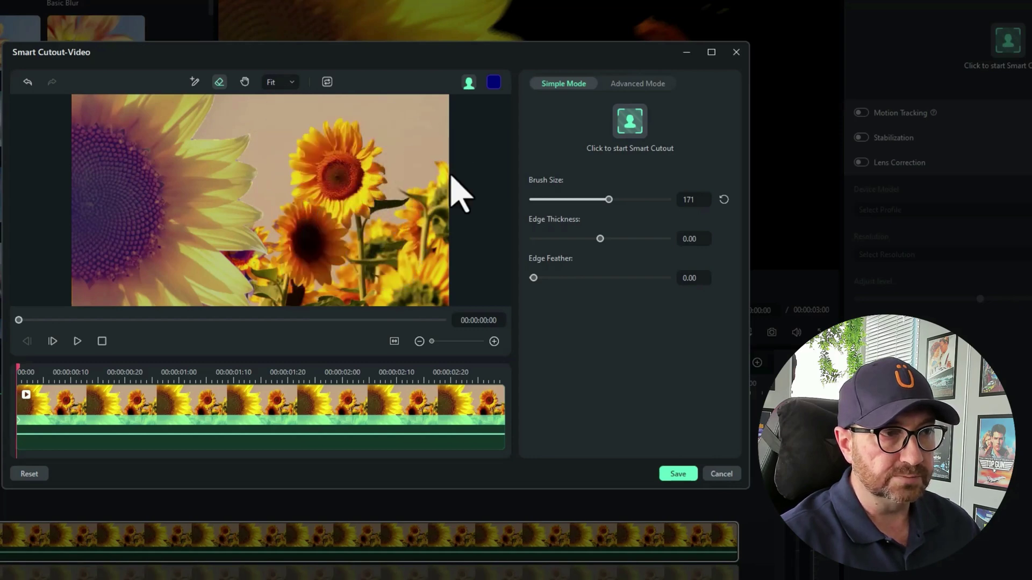
pyautogui.click(622, 129)
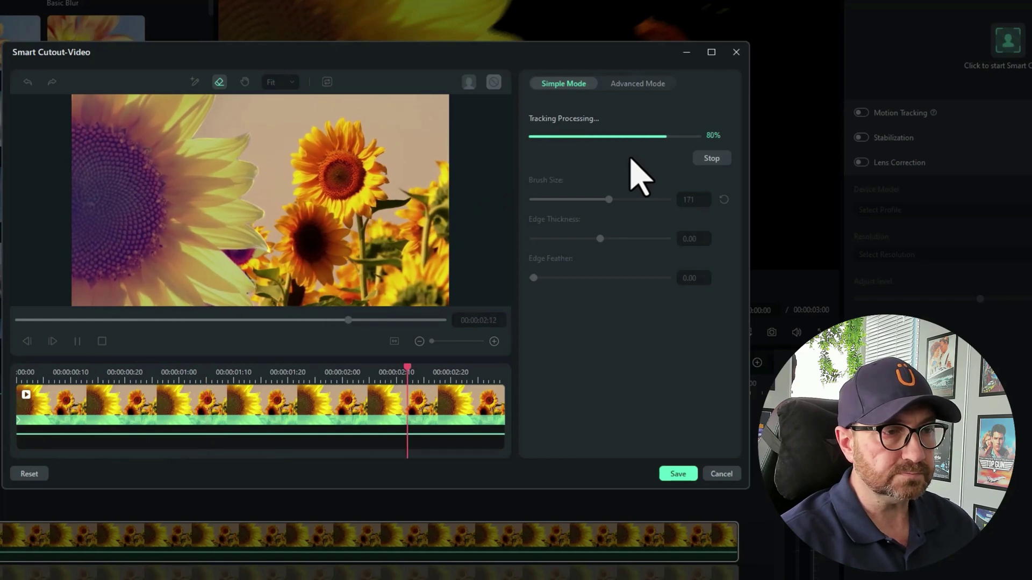
pyautogui.click(677, 473)
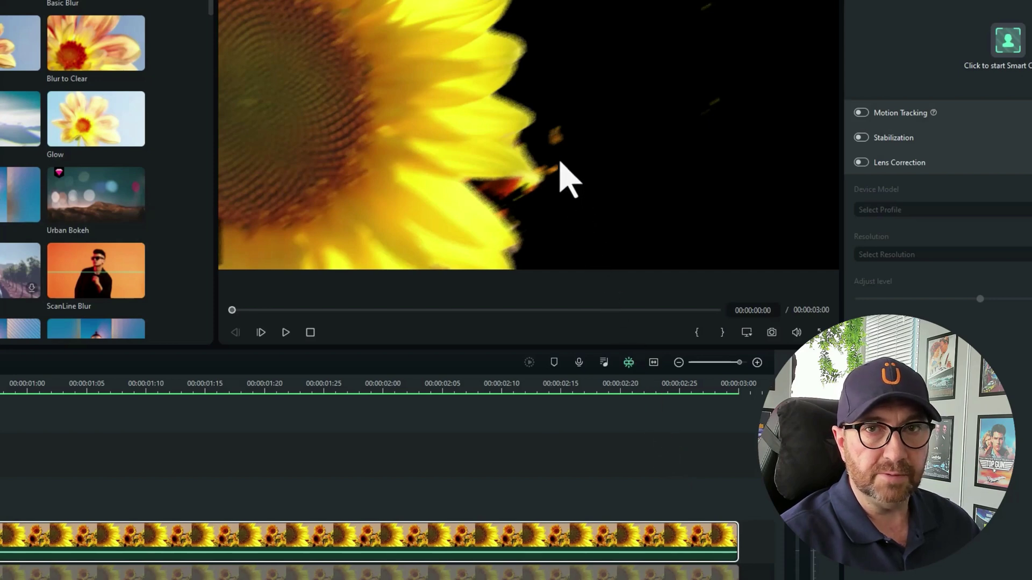
# Reopen the Smart Cutout editor at 100% zoom and pan to the big flower's petal edge
pyautogui.click(1004, 46)
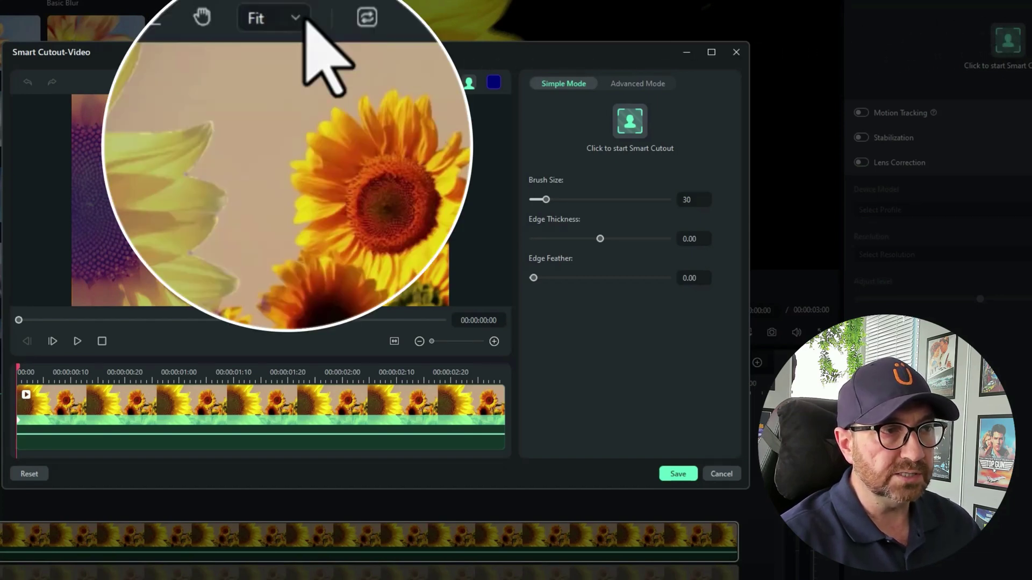
pyautogui.click(296, 19)
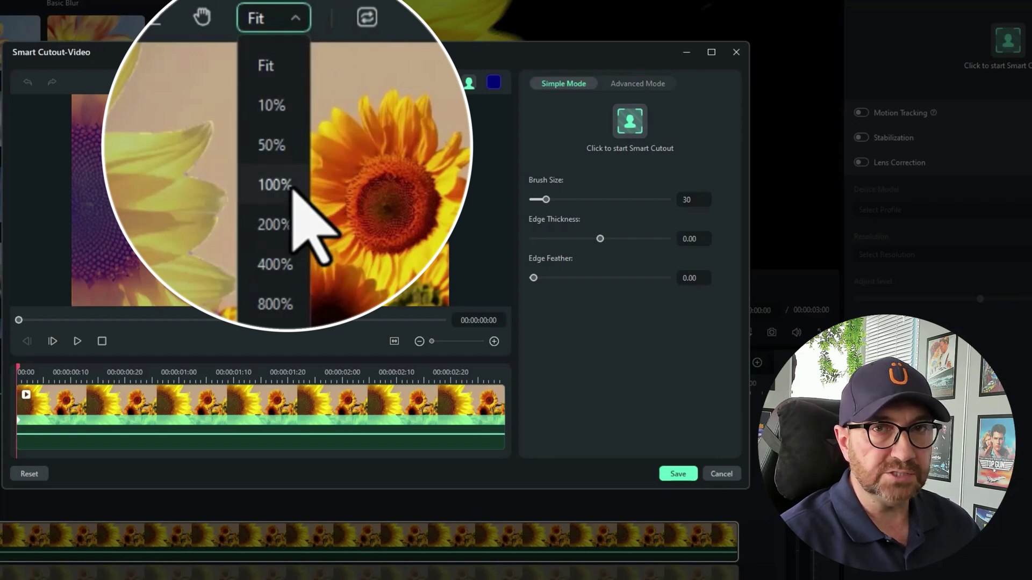
pyautogui.click(285, 165)
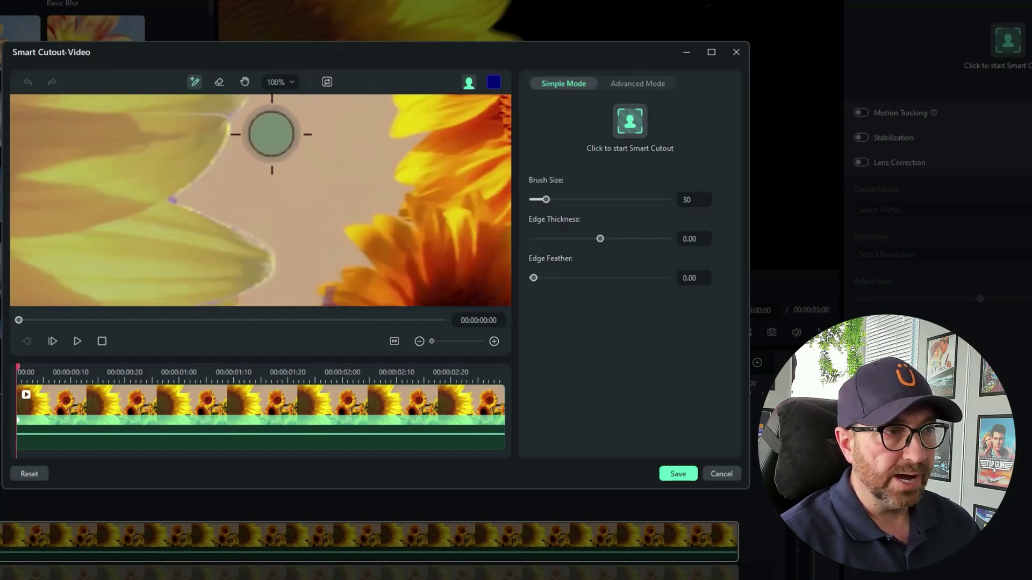
pyautogui.click(244, 82)
pyautogui.moveTo(264, 107); pyautogui.dragTo(331, 244)
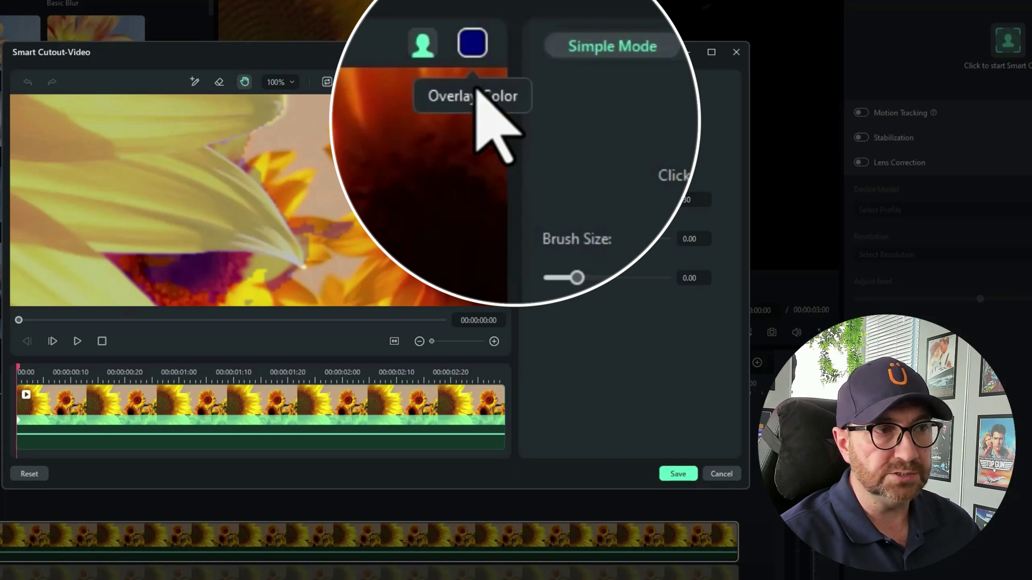
# Try the Transparency Grid and Toggle Alpha preview modes, then settle on Toggle Transparency Black
pyautogui.click(419, 46)
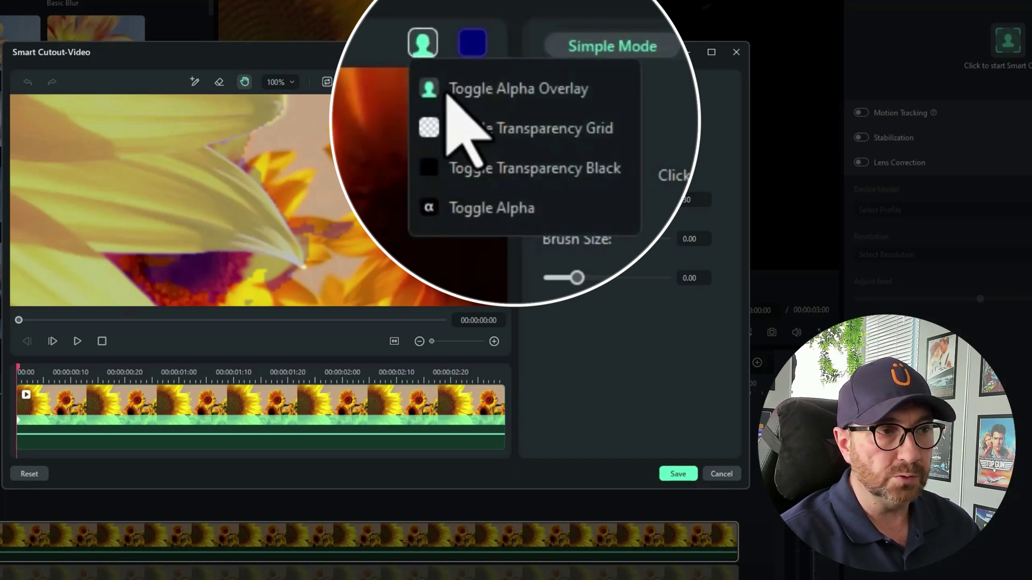
pyautogui.click(463, 121)
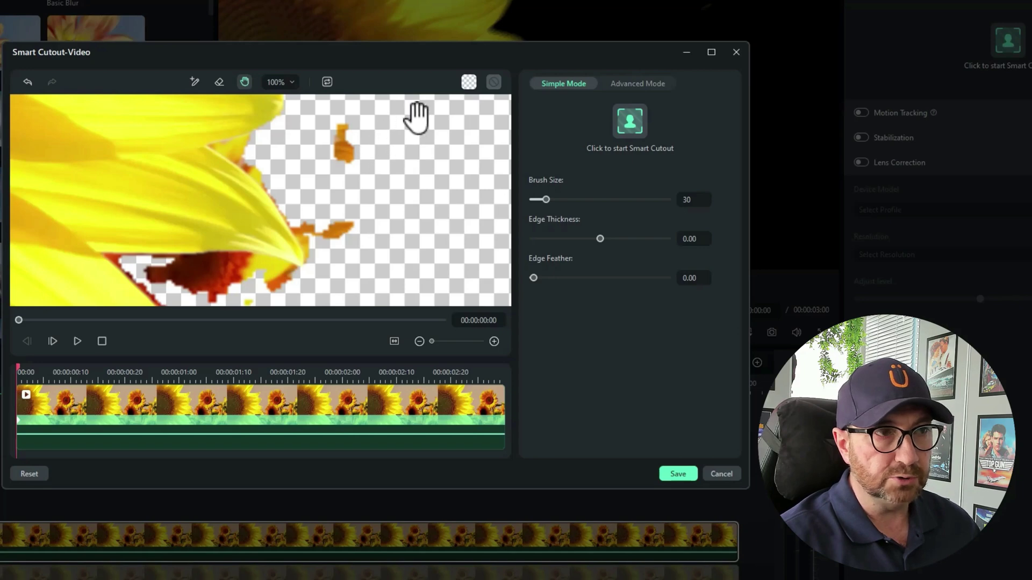
pyautogui.click(468, 83)
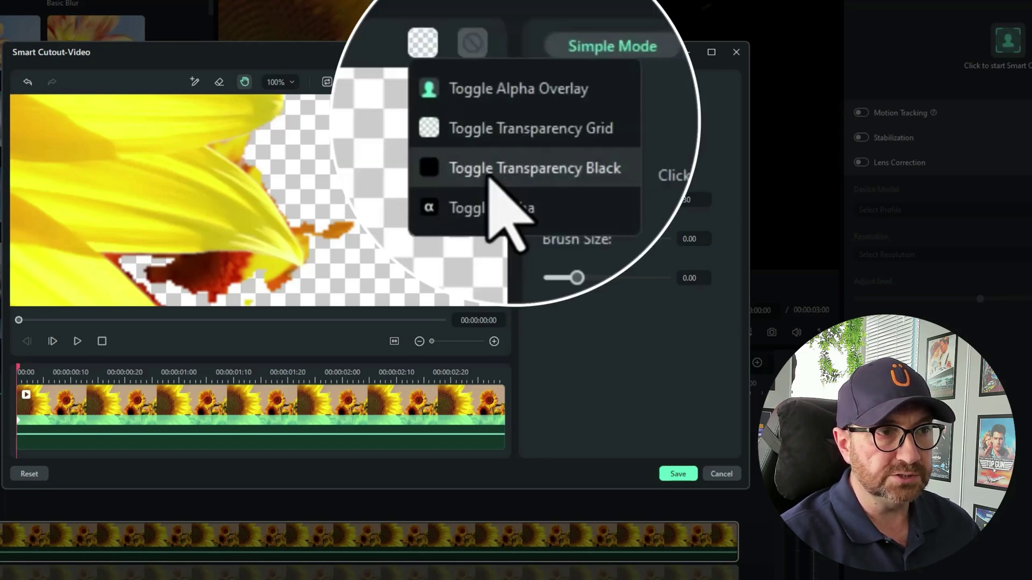
pyautogui.click(489, 170)
pyautogui.click(423, 45)
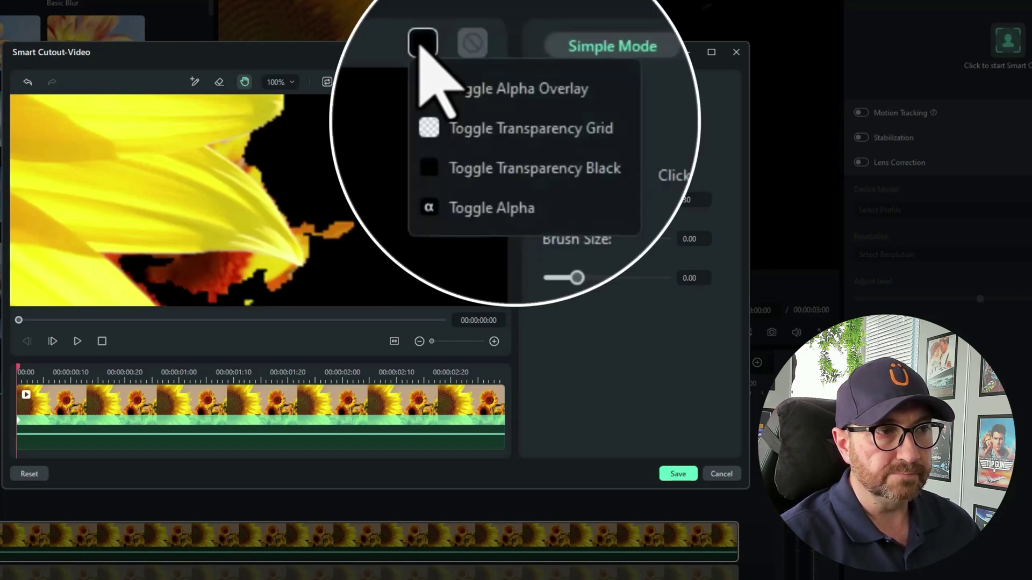
pyautogui.click(517, 211)
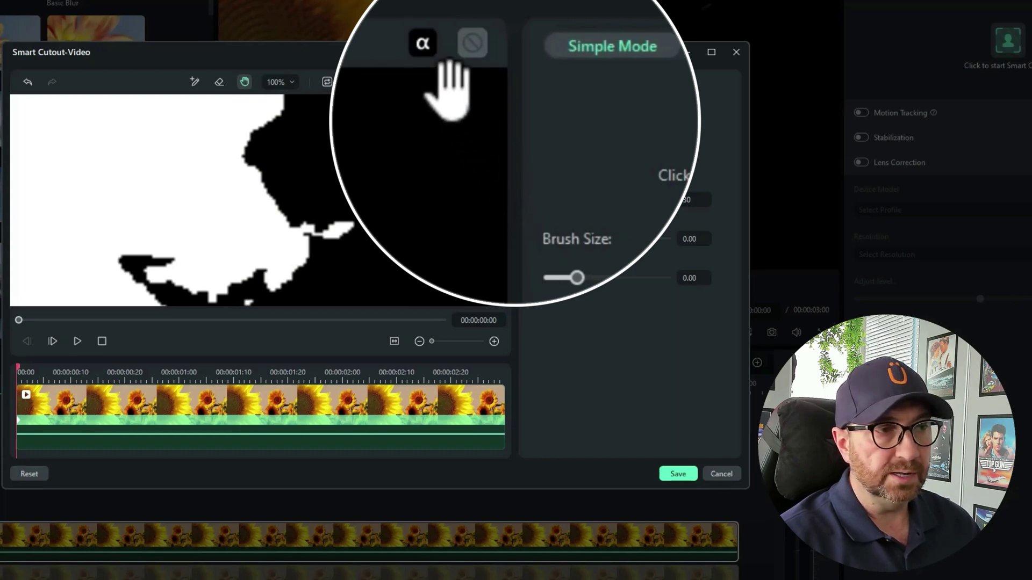
pyautogui.click(423, 46)
pyautogui.click(462, 164)
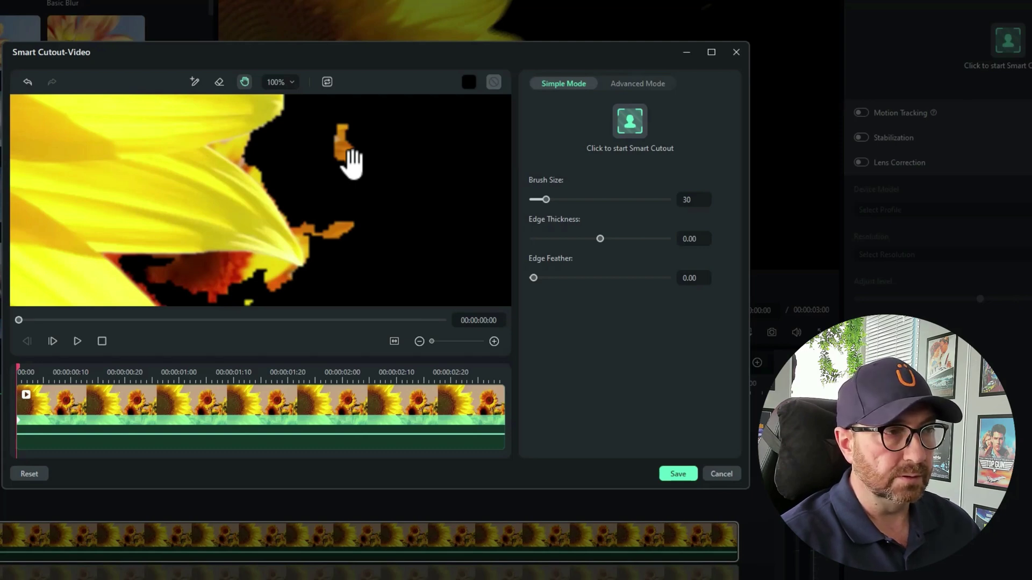
# Erase the orange blobs above the petal and near its tip, then pan down to the lower edge
pyautogui.click(219, 82)
pyautogui.moveTo(340, 132)
pyautogui.mouseDown()
pyautogui.moveTo(334, 150)
pyautogui.moveTo(350, 156)
pyautogui.mouseUp()
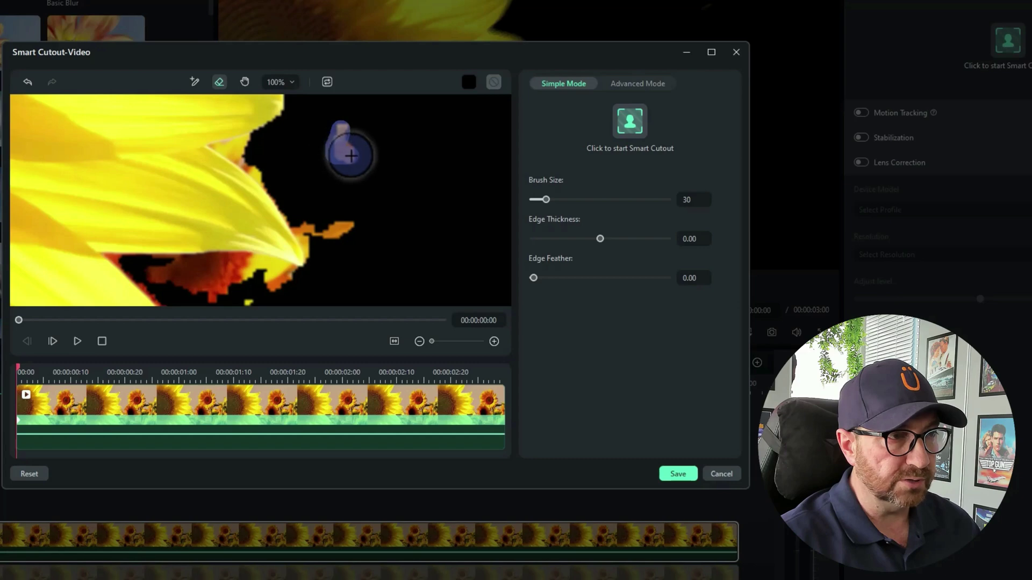
pyautogui.moveTo(301, 198)
pyautogui.mouseDown()
pyautogui.moveTo(311, 252)
pyautogui.moveTo(317, 236)
pyautogui.moveTo(301, 224)
pyautogui.moveTo(337, 231)
pyautogui.moveTo(348, 221)
pyautogui.mouseUp()
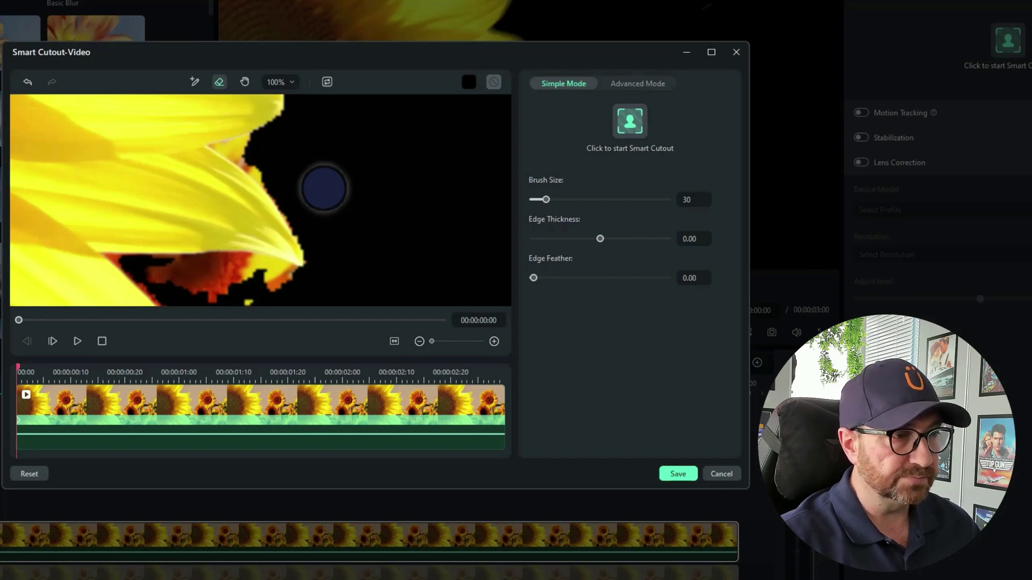
pyautogui.click(244, 82)
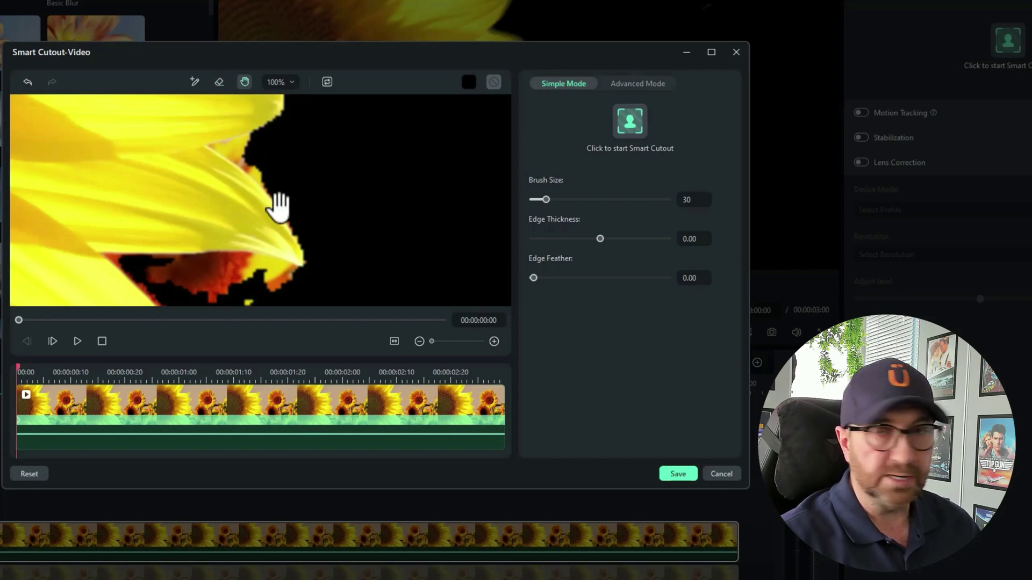
pyautogui.moveTo(279, 202); pyautogui.dragTo(279, 92)
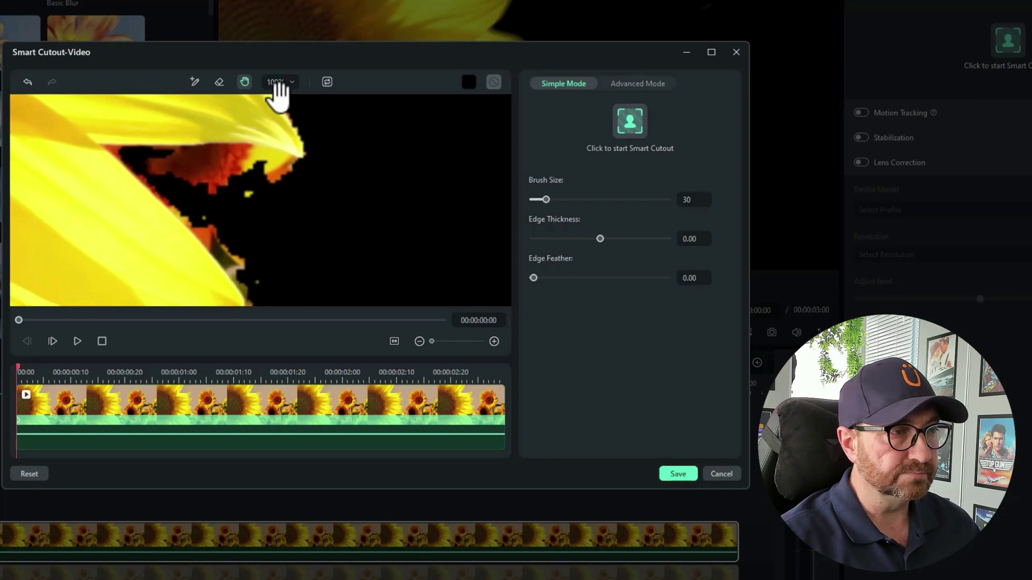
# Erase the fragments along the petal's lower edge, adjusting brush size to 4, then 25
pyautogui.click(219, 82)
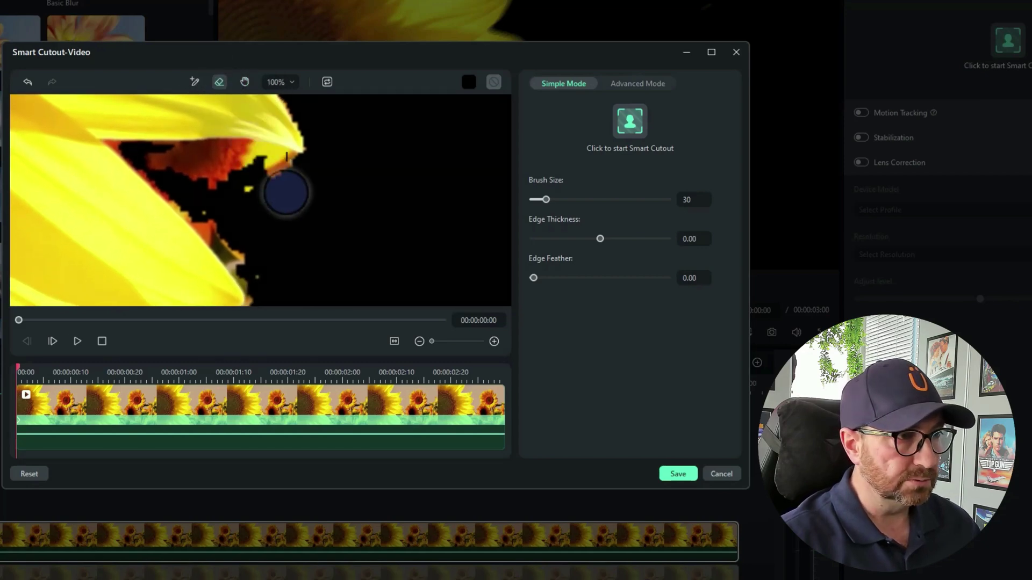
pyautogui.moveTo(297, 167)
pyautogui.mouseDown()
pyautogui.moveTo(238, 177)
pyautogui.moveTo(230, 165)
pyautogui.moveTo(240, 145)
pyautogui.moveTo(211, 156)
pyautogui.moveTo(139, 148)
pyautogui.moveTo(241, 250)
pyautogui.moveTo(209, 179)
pyautogui.moveTo(176, 157)
pyautogui.moveTo(177, 172)
pyautogui.moveTo(213, 205)
pyautogui.moveTo(203, 171)
pyautogui.moveTo(230, 185)
pyautogui.mouseUp()
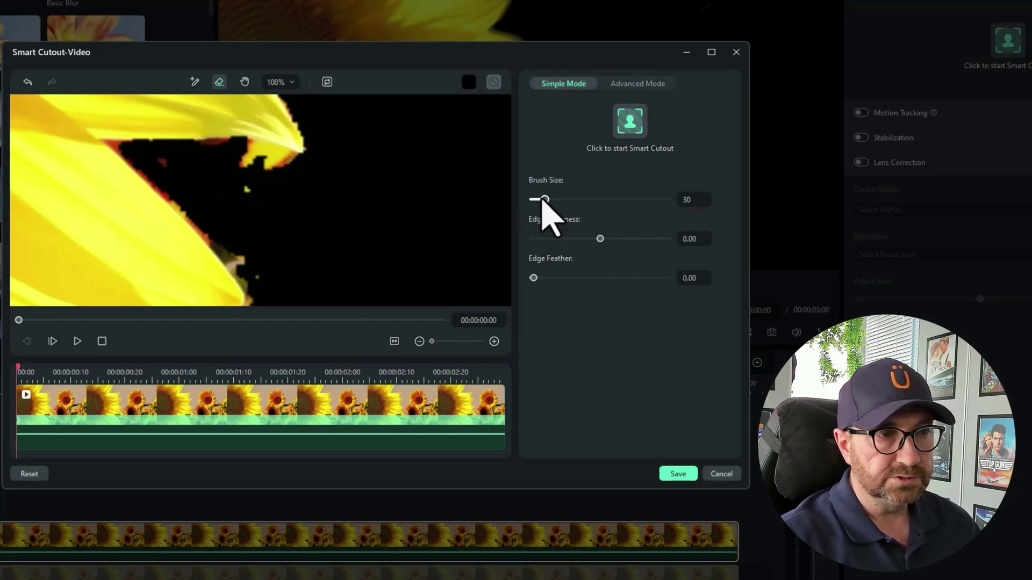
pyautogui.moveTo(543, 200); pyautogui.dragTo(533, 200)
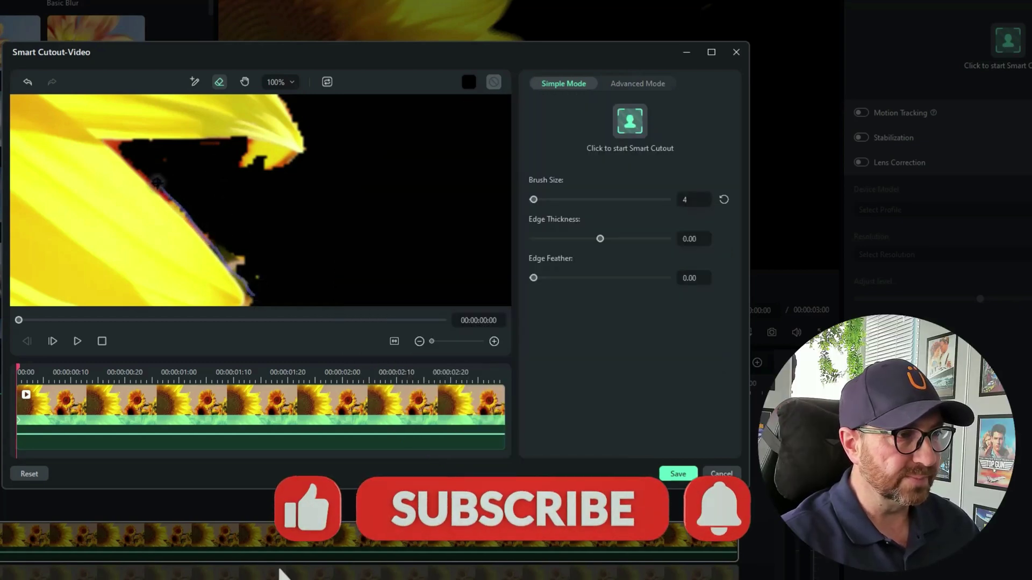
pyautogui.moveTo(533, 200); pyautogui.dragTo(543, 199)
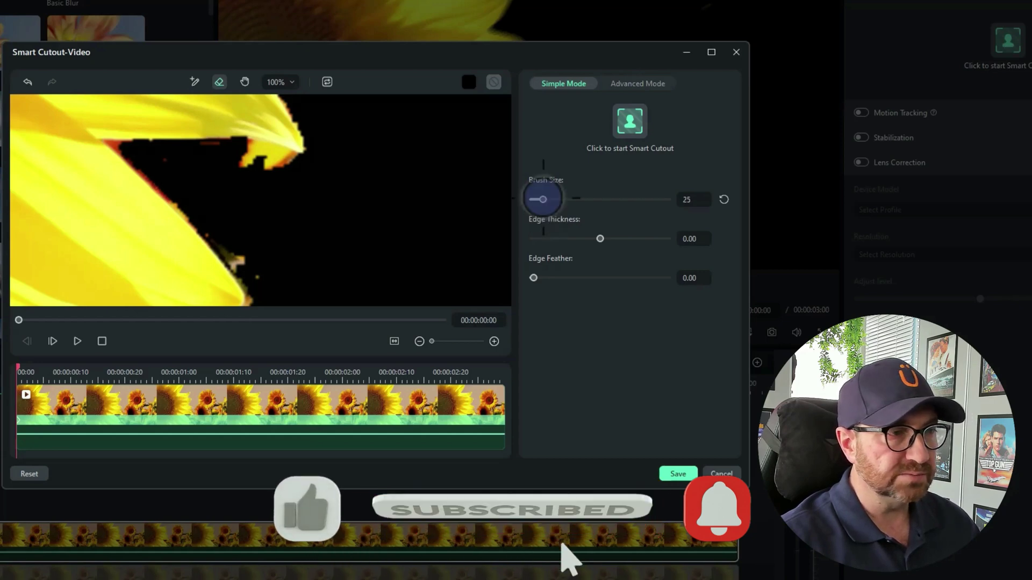
pyautogui.moveTo(256, 276); pyautogui.dragTo(201, 196)
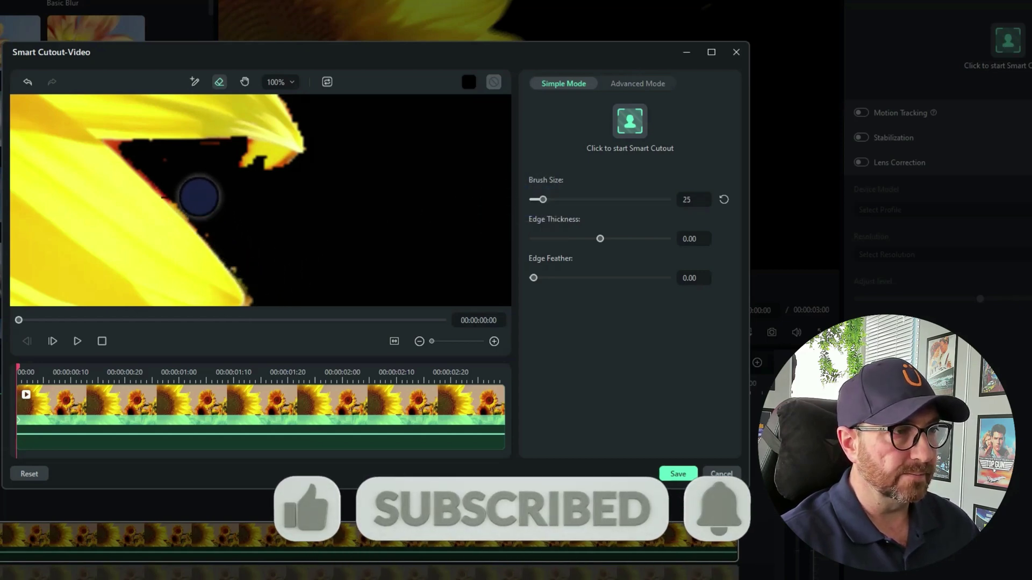
# Fit the preview to the frame, re-track the cleaned cutout through the clip, and save it
pyautogui.click(285, 83)
pyautogui.click(277, 106)
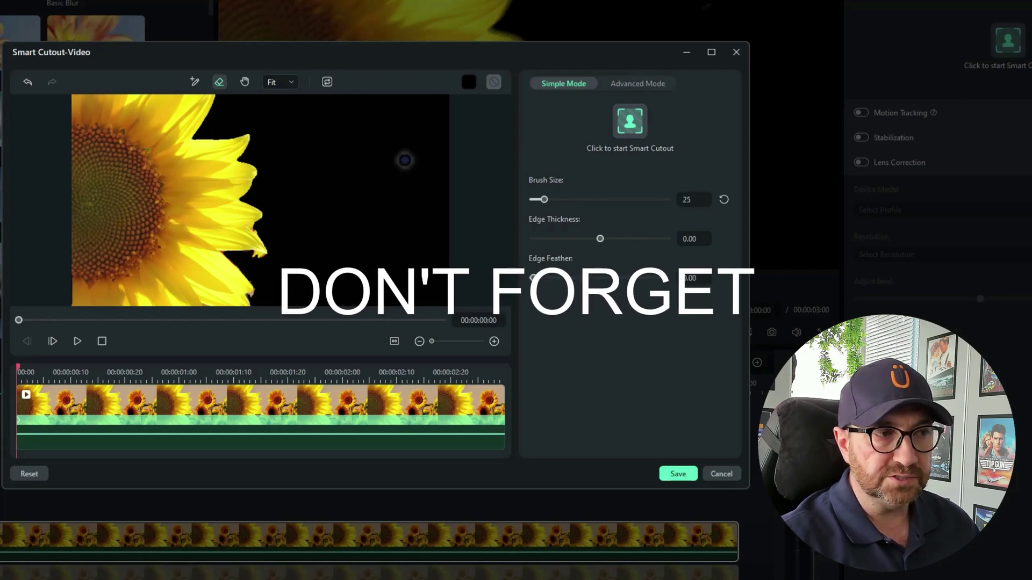
pyautogui.click(630, 134)
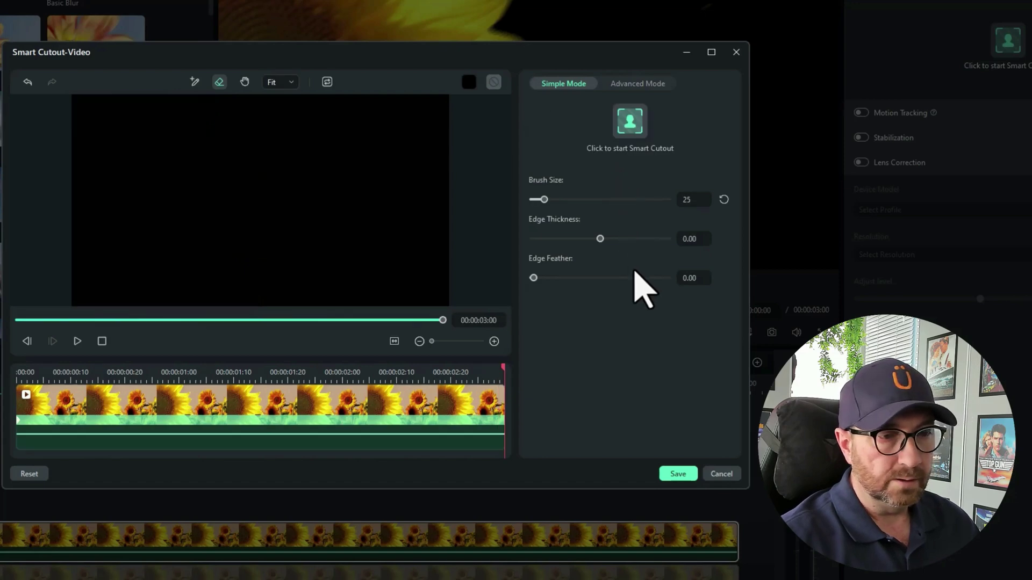
pyautogui.click(678, 474)
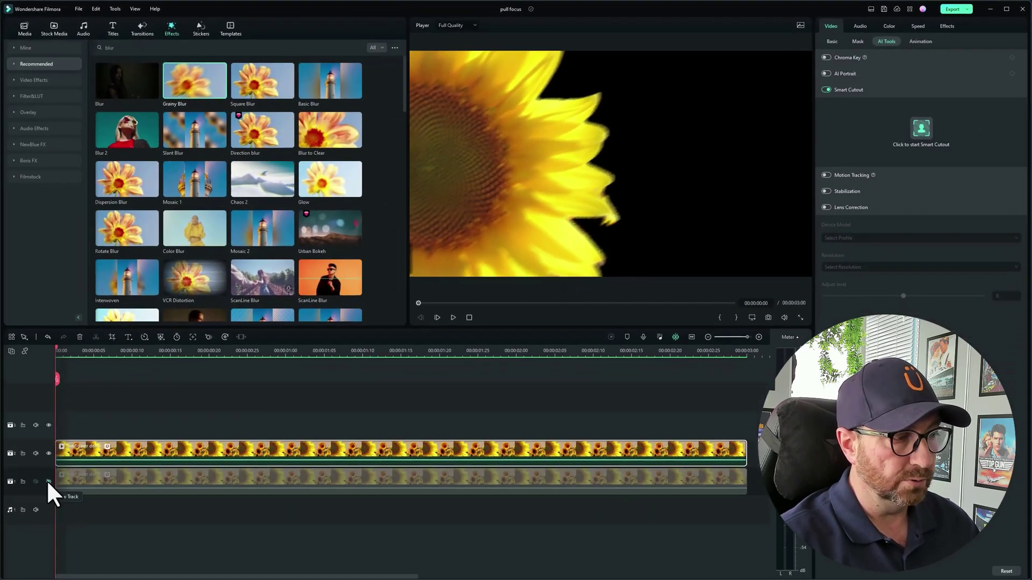
# Unhide the bottom sunflower track, rewind to the start, and play the pull-focus composite
pyautogui.click(48, 481)
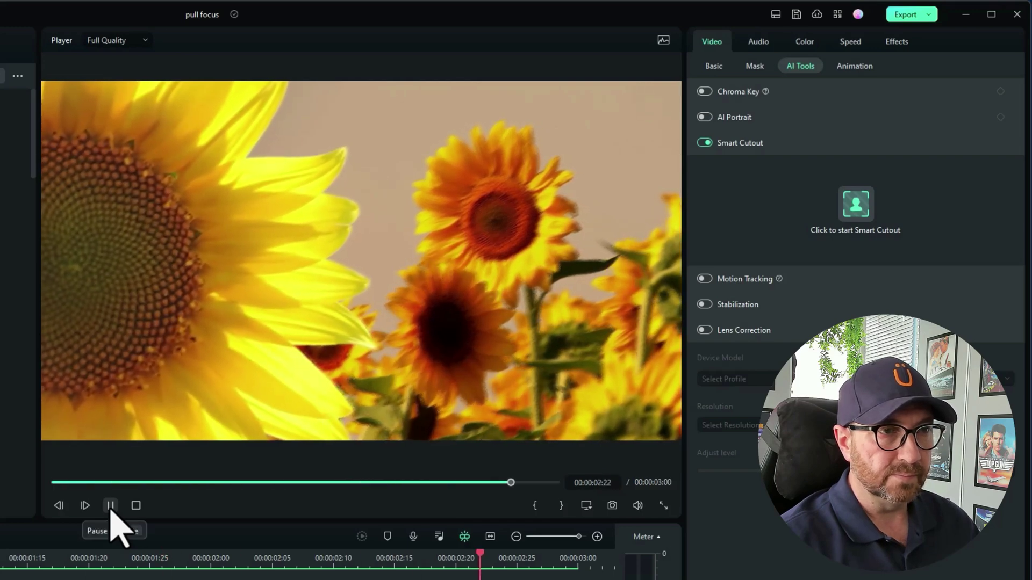
pyautogui.click(136, 507)
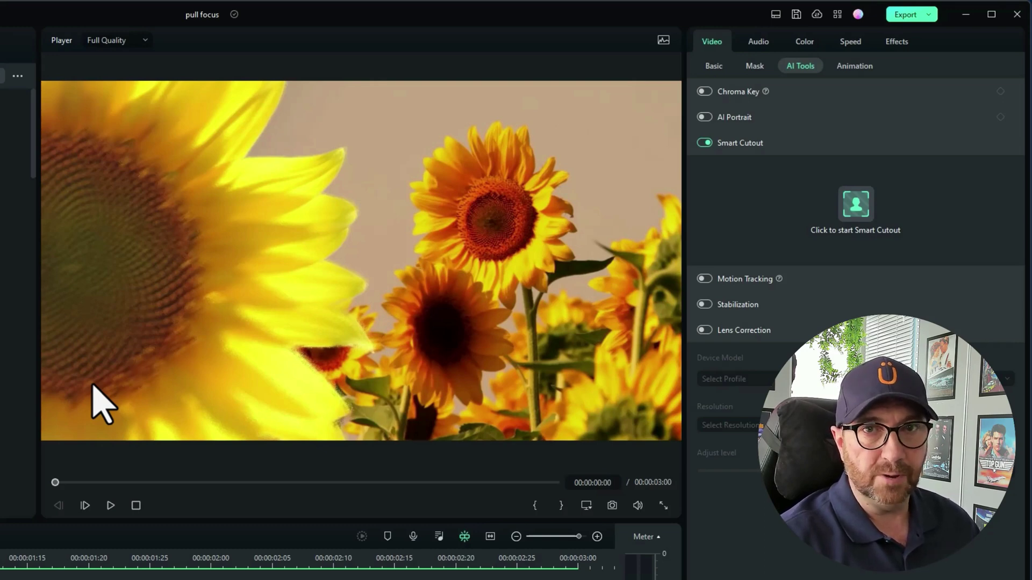
pyautogui.click(111, 507)
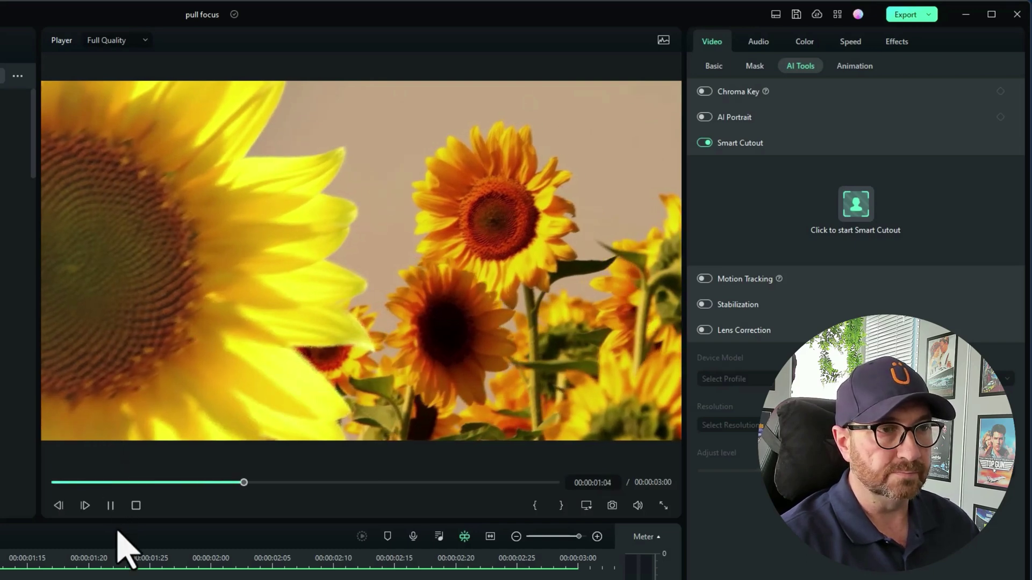